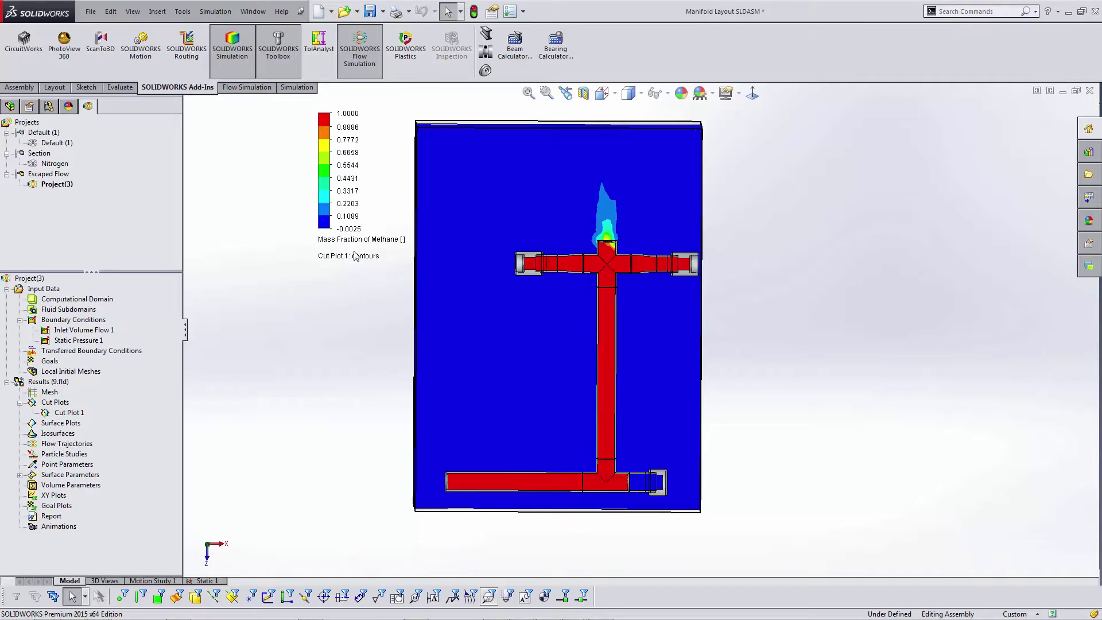
right_click(69, 415)
click(99, 434)
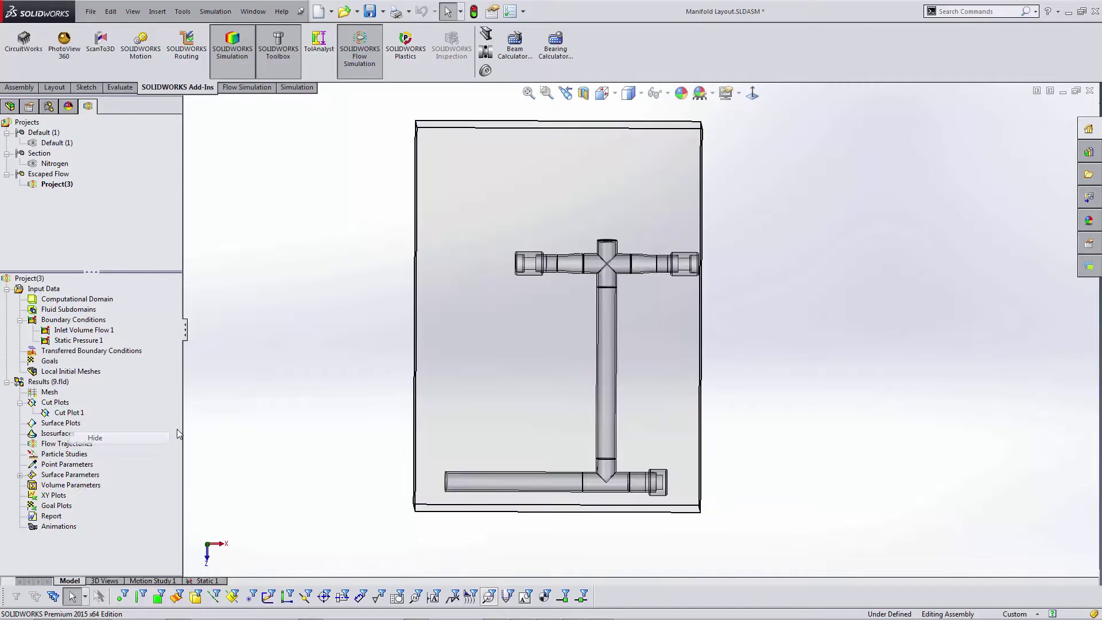
middle_drag(631, 215, 632, 264)
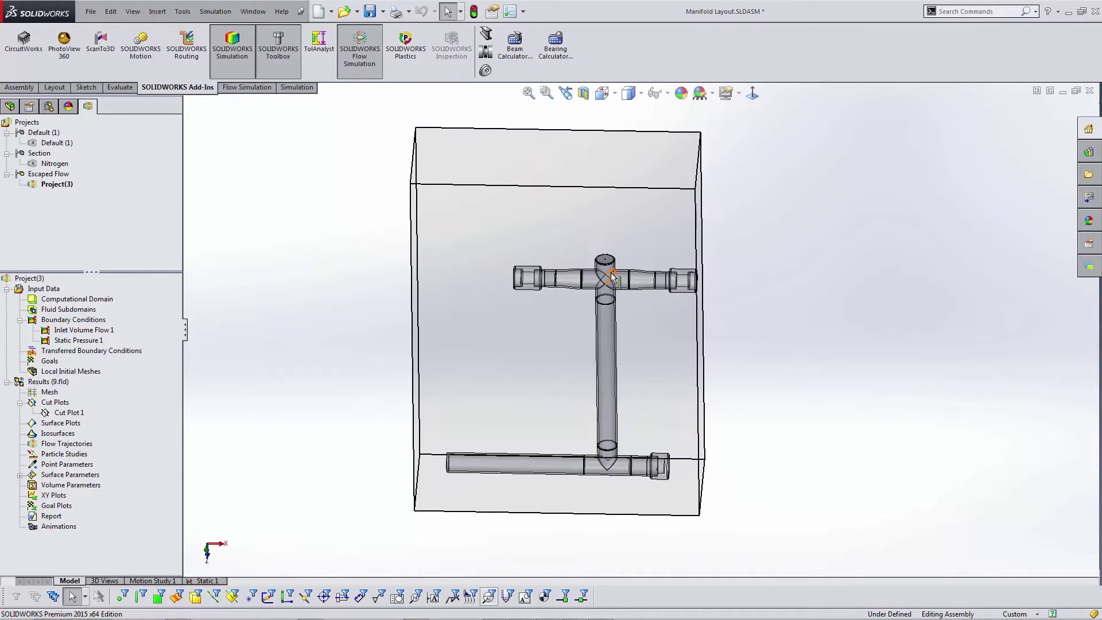
scroll(631, 269, down, 6)
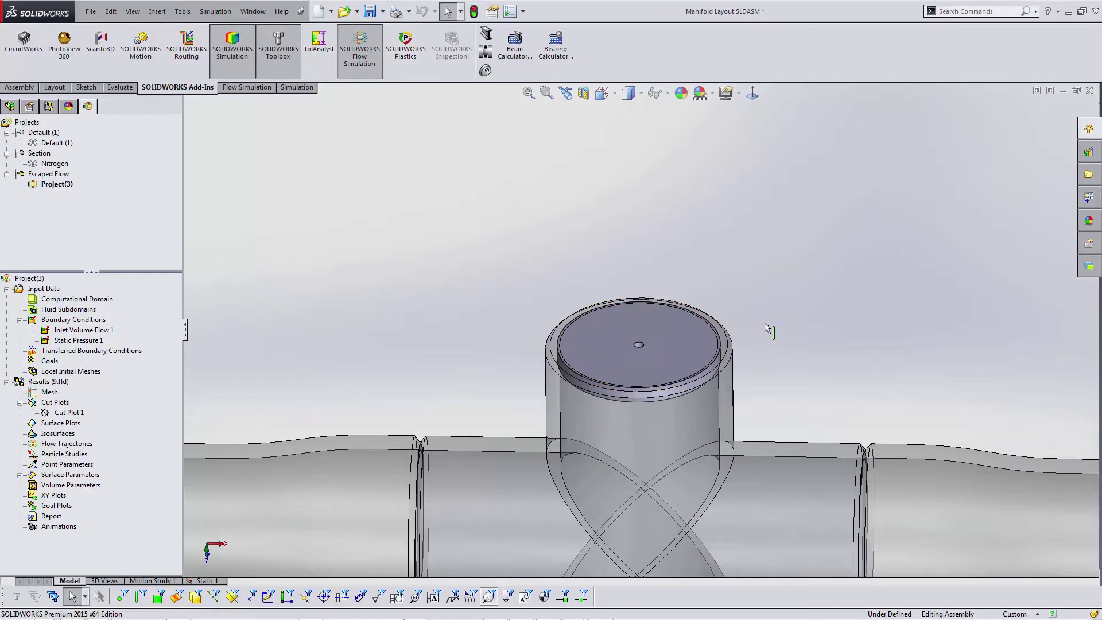
scroll(775, 362, up, 10)
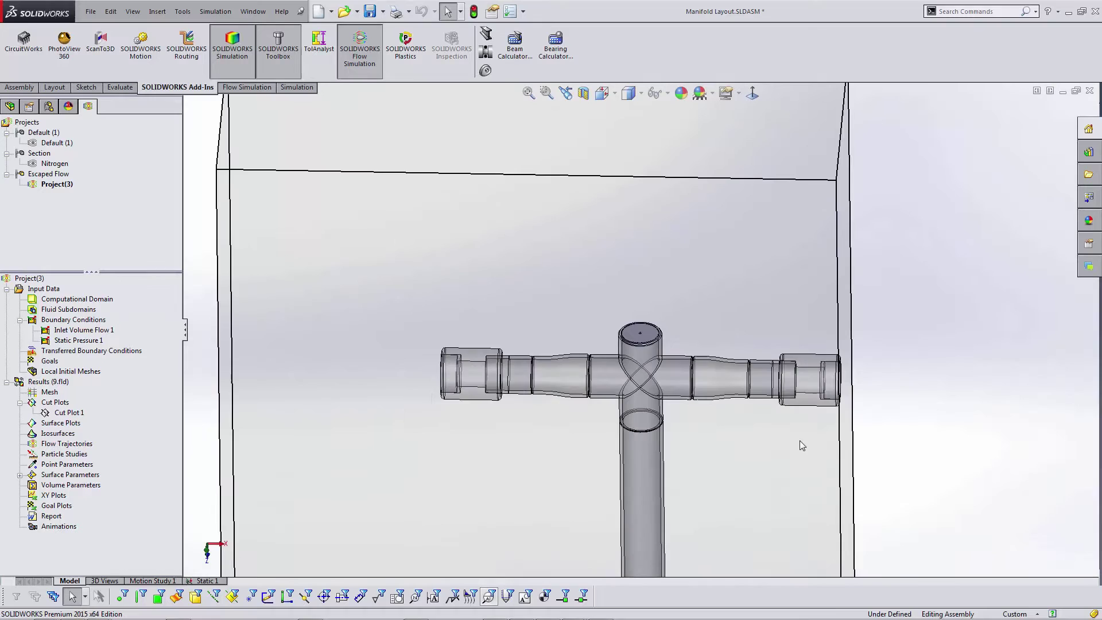
middle_drag(800, 440, 802, 351)
scroll(751, 383, up, 5)
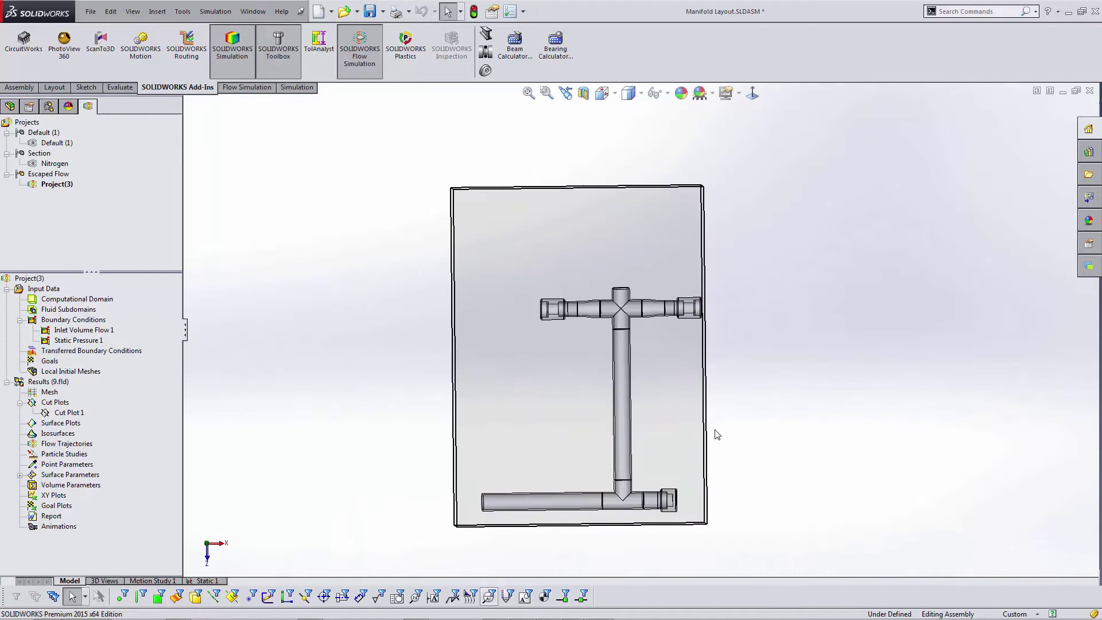
Step: Start a new flow project wizard using FPS (ft-lb-s) units and an External analysis type
click(246, 87)
click(12, 35)
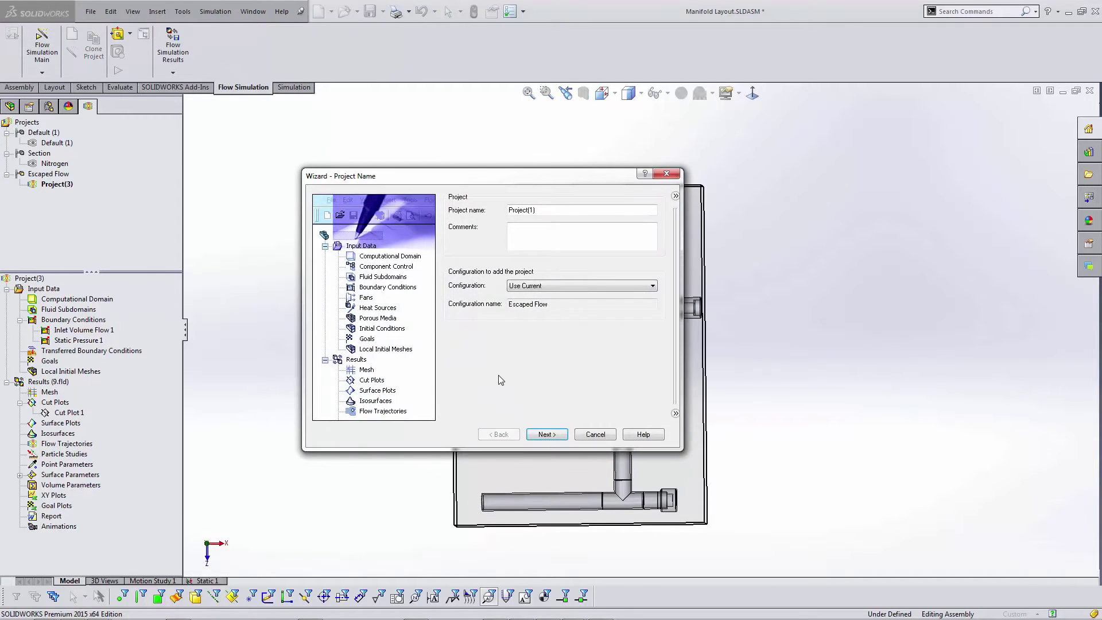
click(545, 432)
drag(385, 169, 166, 117)
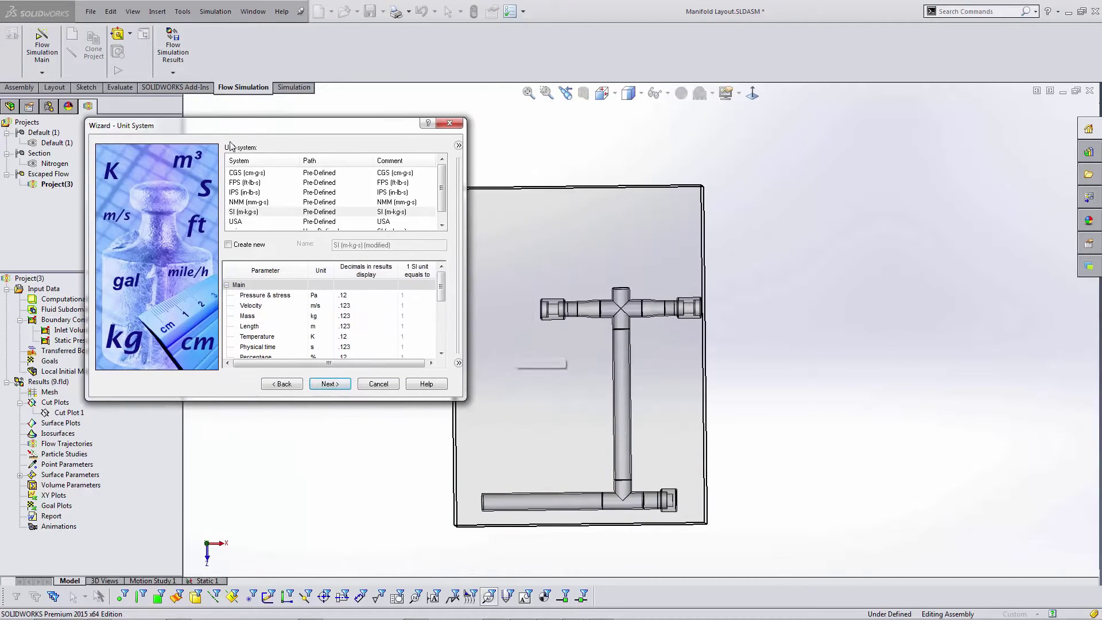
click(243, 183)
click(330, 385)
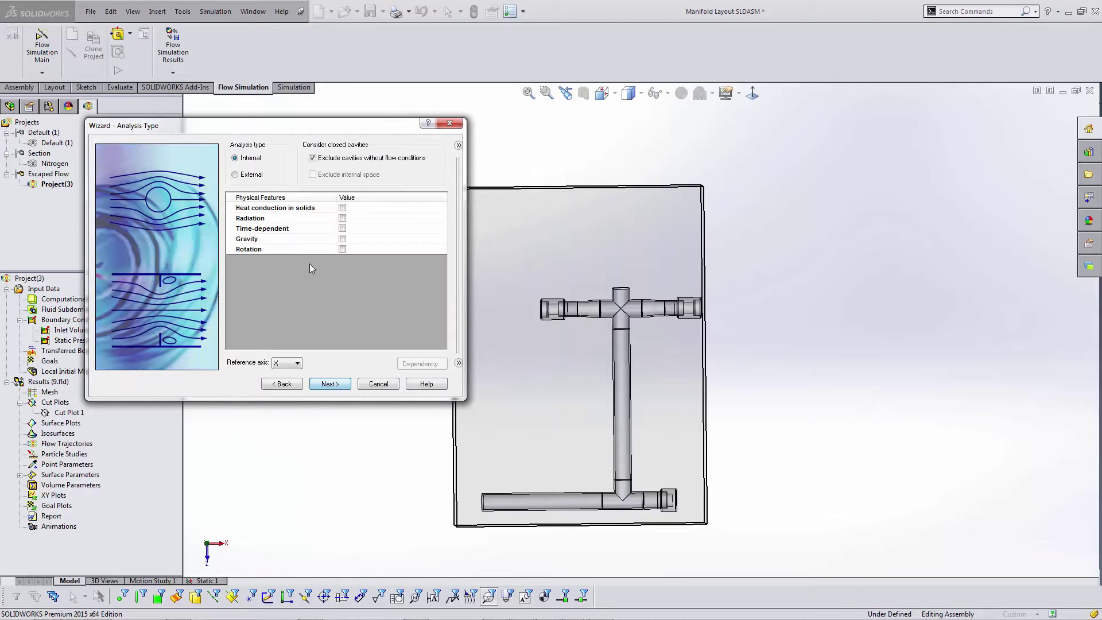
click(249, 175)
Step: Add Methane and Air from the Gases list as project fluids, keeping going to Wall Conditions
click(329, 384)
click(228, 160)
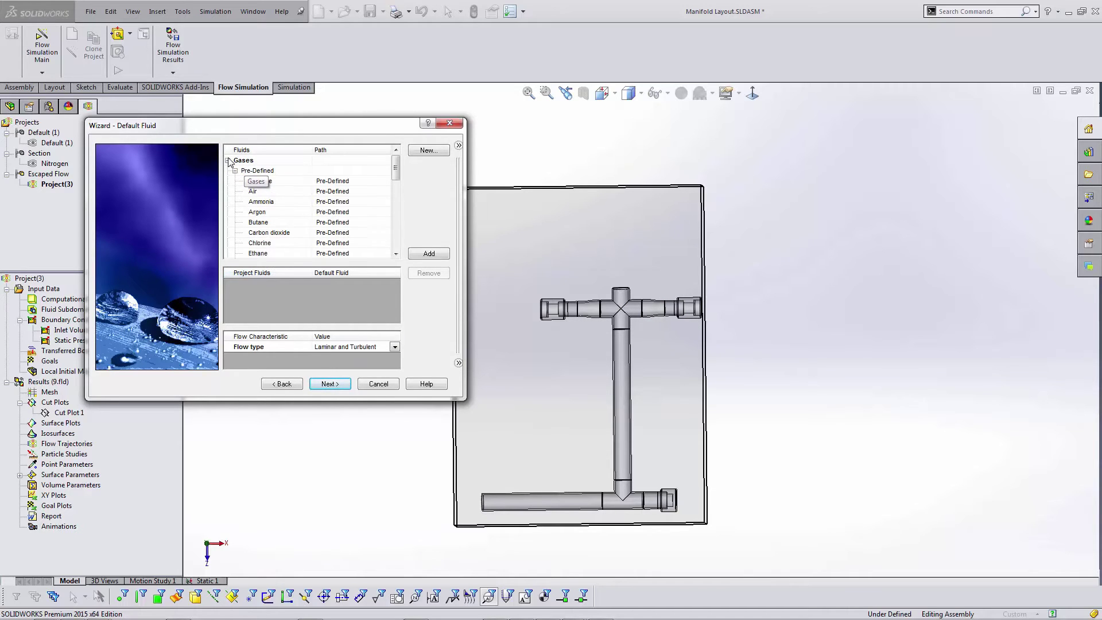
drag(395, 175, 397, 189)
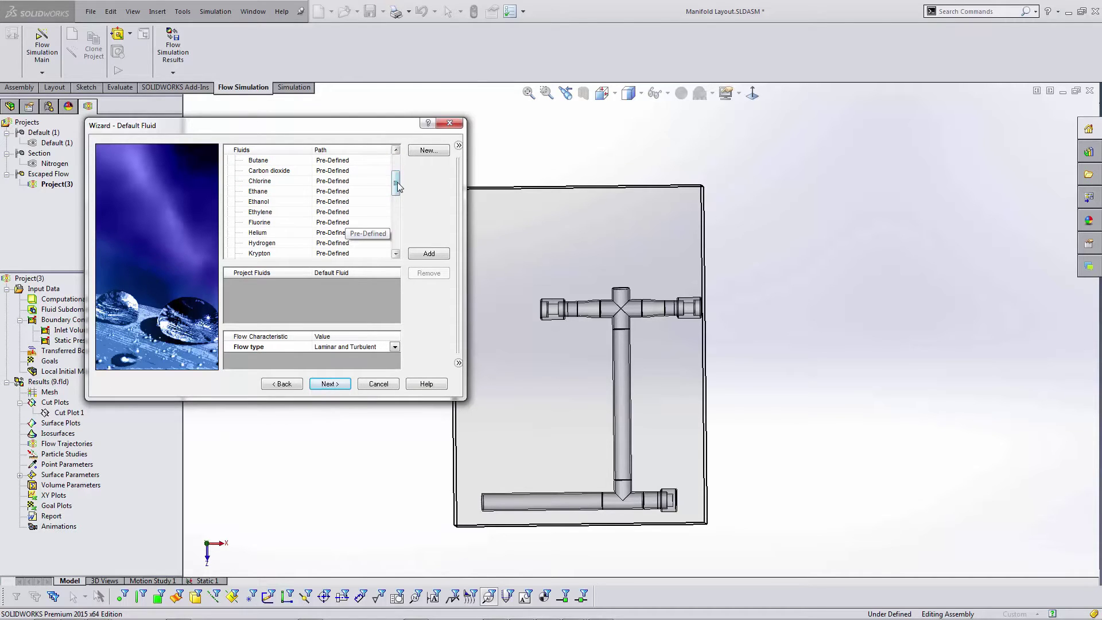
drag(397, 186, 396, 199)
double_click(261, 222)
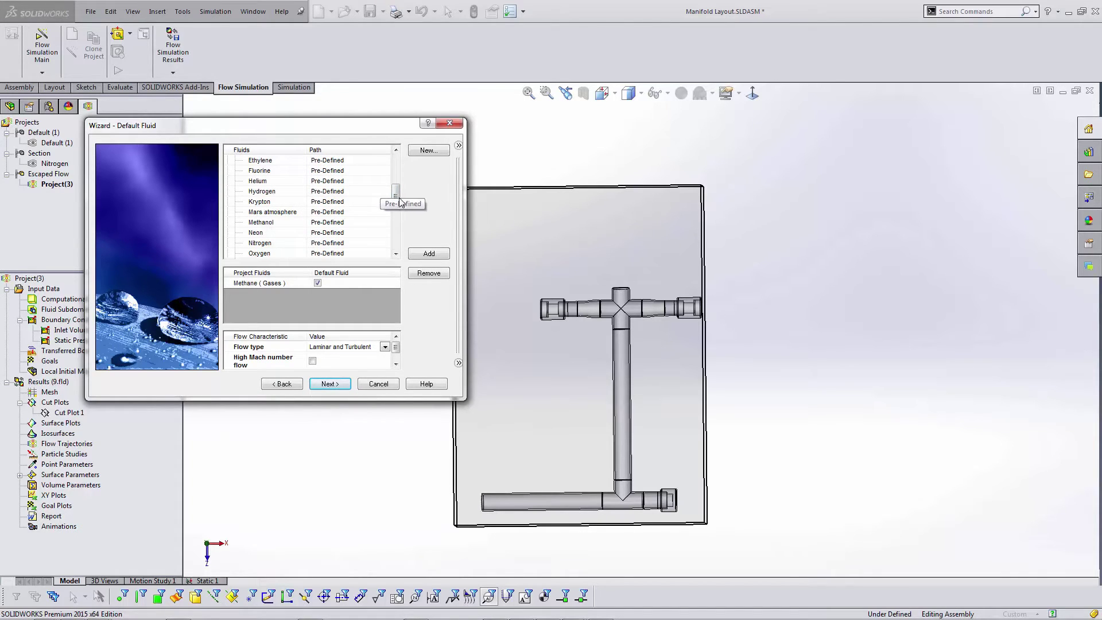
mouse_move(400, 199)
mouse_down()
mouse_move(400, 235)
mouse_move(401, 180)
mouse_up()
double_click(276, 160)
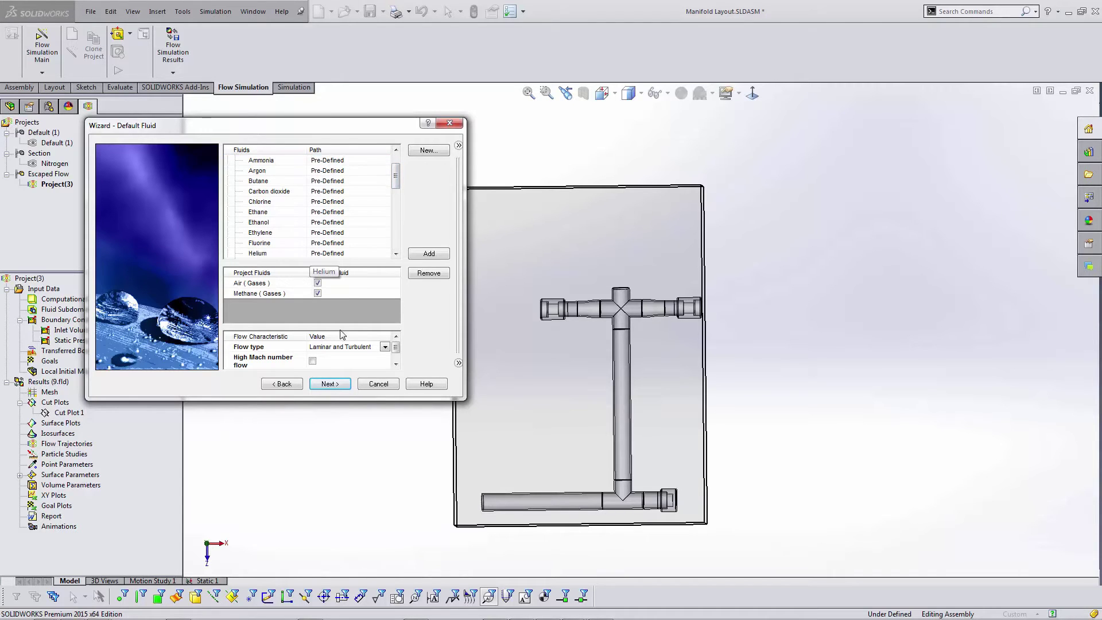
click(330, 384)
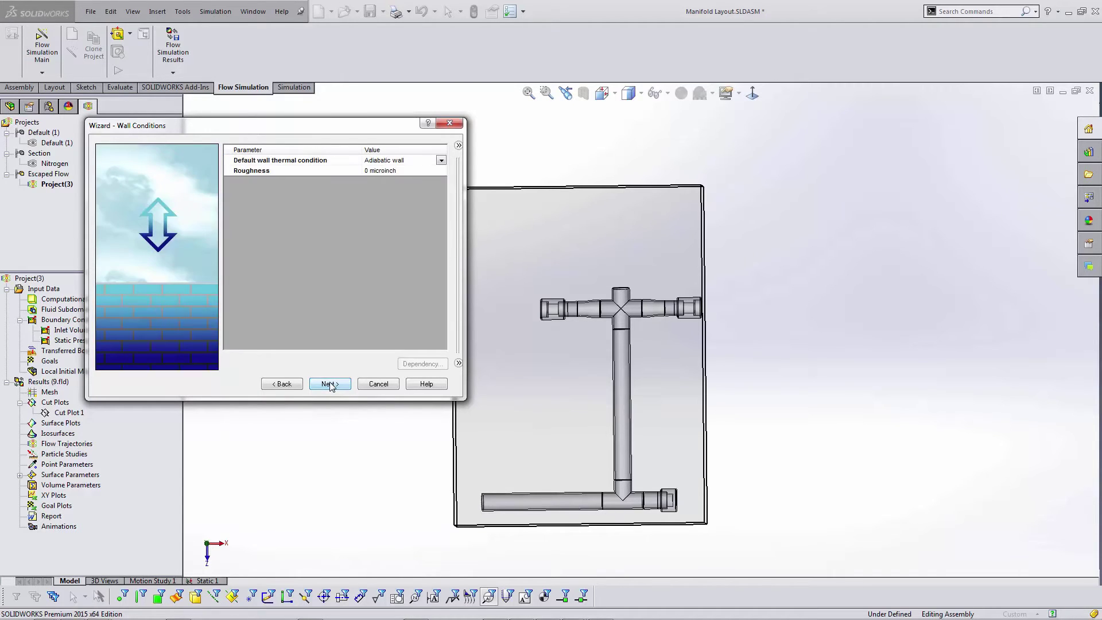
Step: Set initial mass fractions to Methane 0 and Air 1, then finish the wizard to create Project(1)
click(331, 386)
click(228, 285)
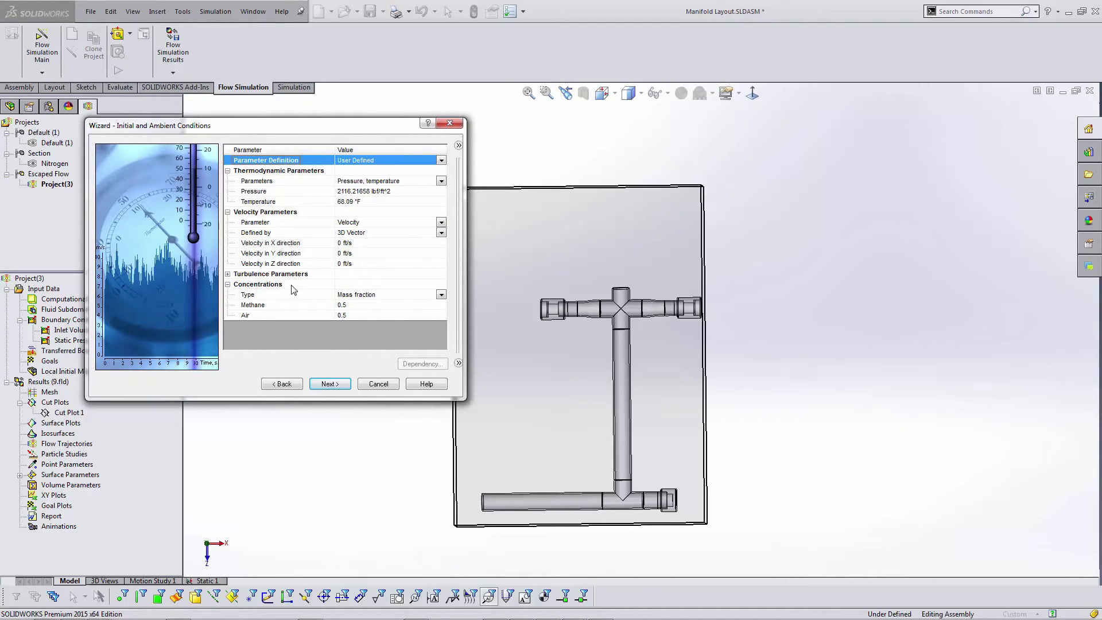
click(351, 305)
text(1)
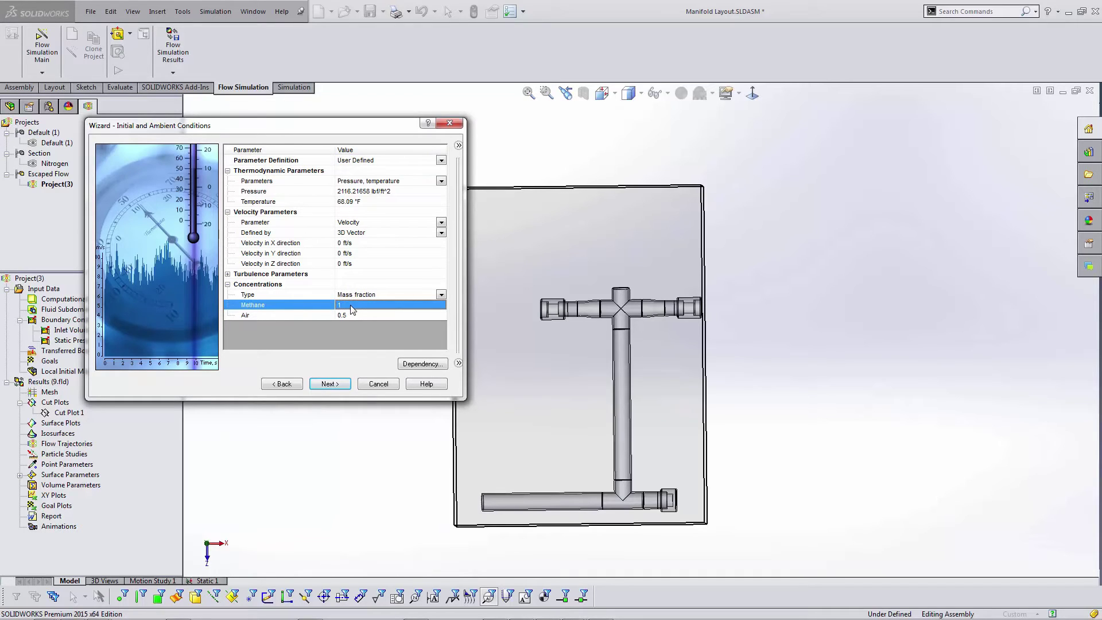
click(354, 318)
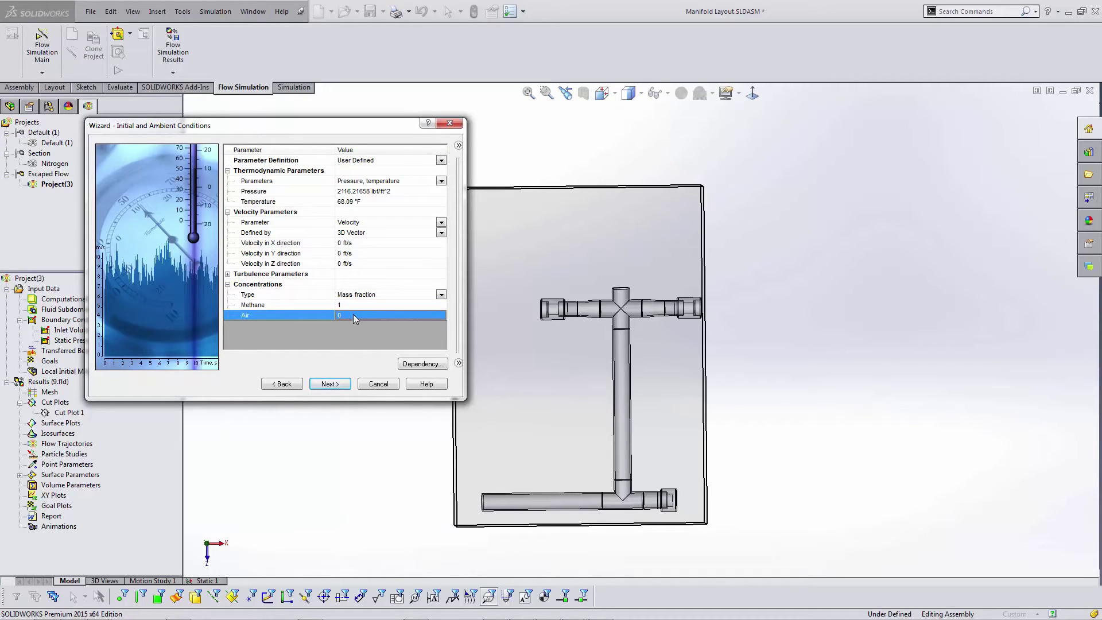
click(350, 306)
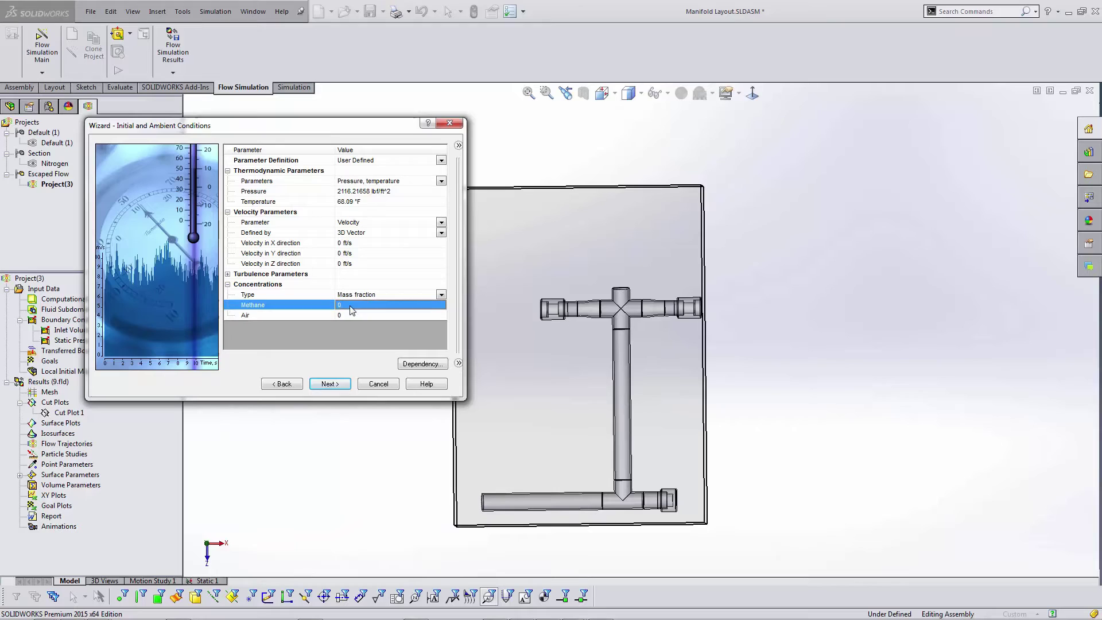
click(349, 316)
text(1)
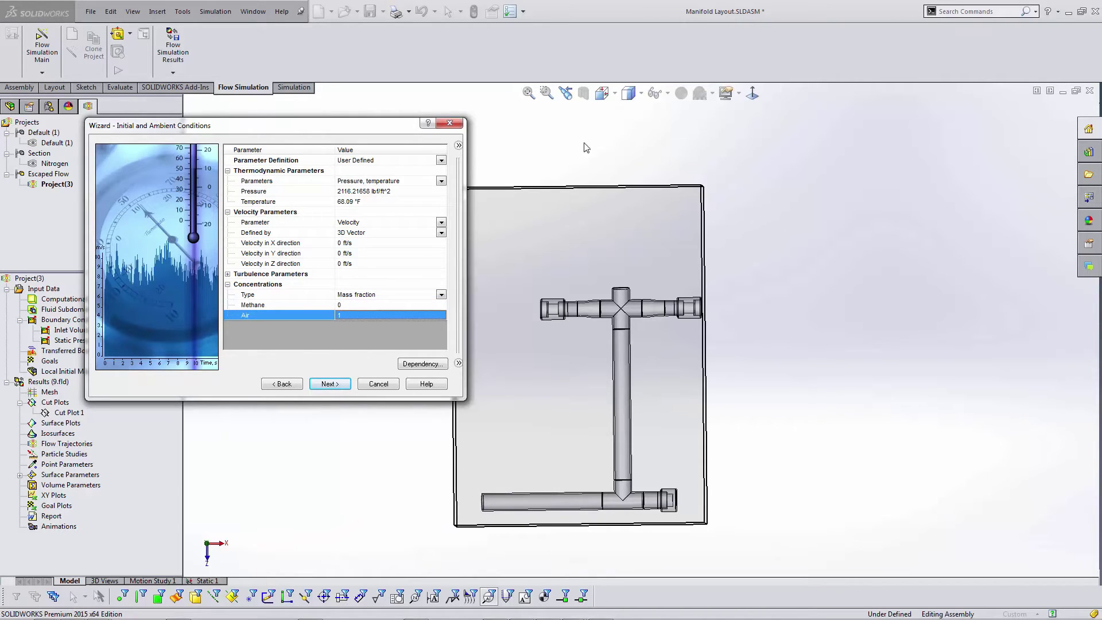
click(329, 383)
click(329, 383)
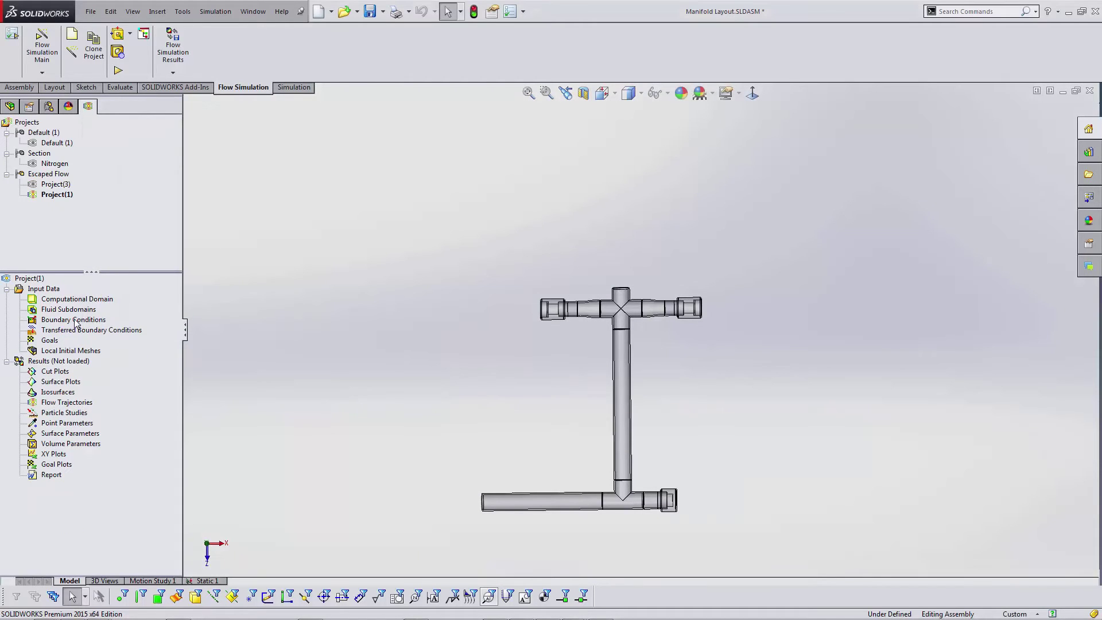
Step: Insert an Inlet Volume Flow boundary condition of 34 ft^3/s on the pipe end face
right_click(75, 320)
click(108, 327)
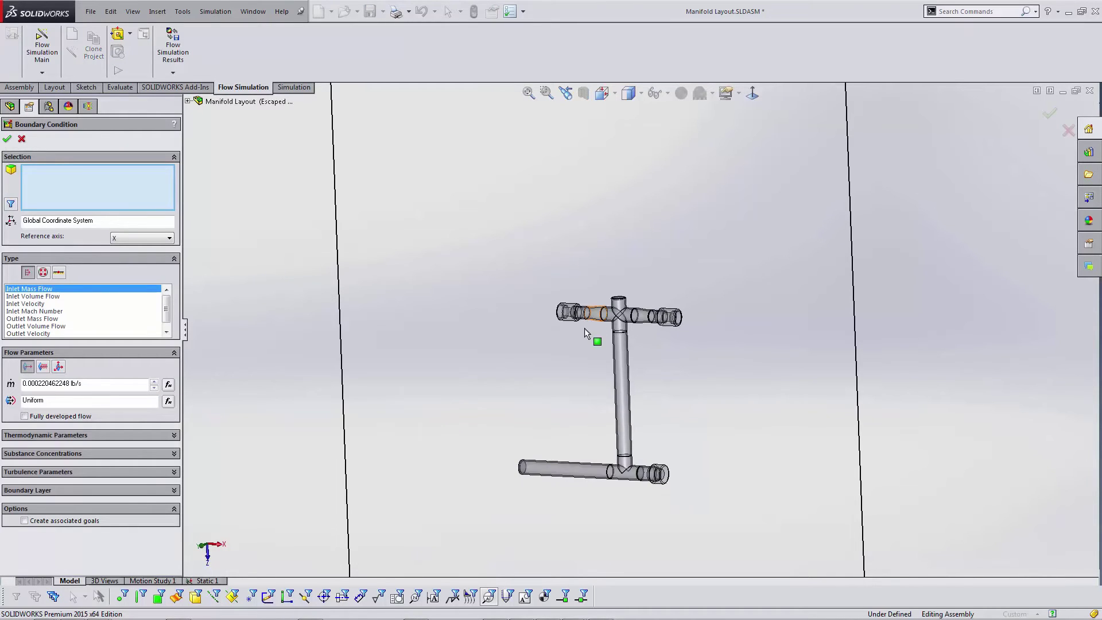
scroll(560, 468, down, 3)
scroll(511, 448, down, 5)
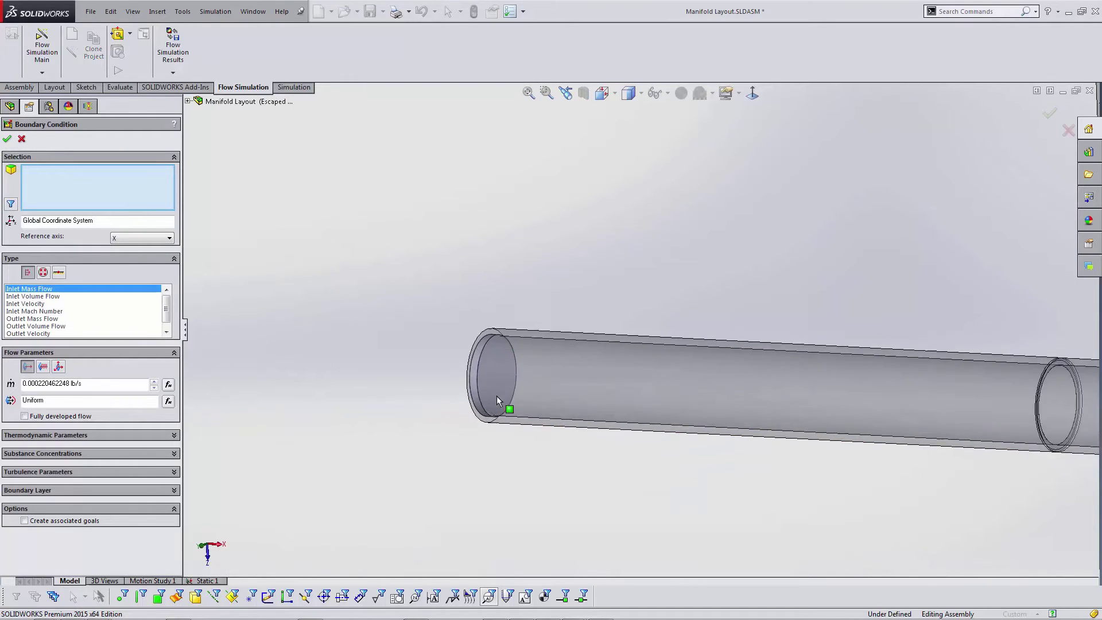
click(501, 368)
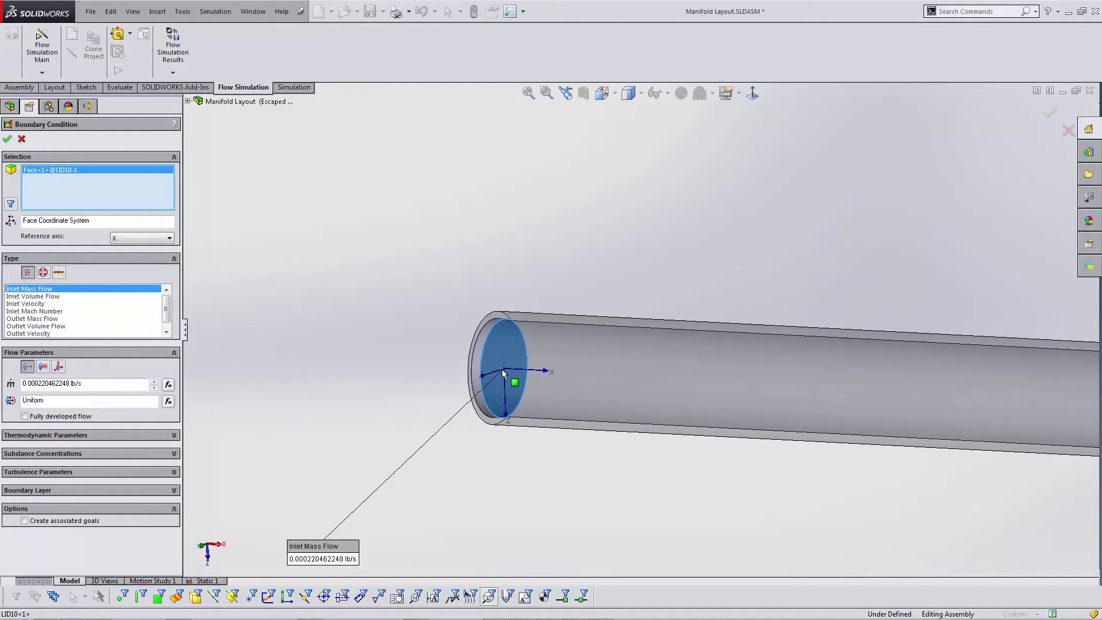
click(31, 296)
double_click(25, 382)
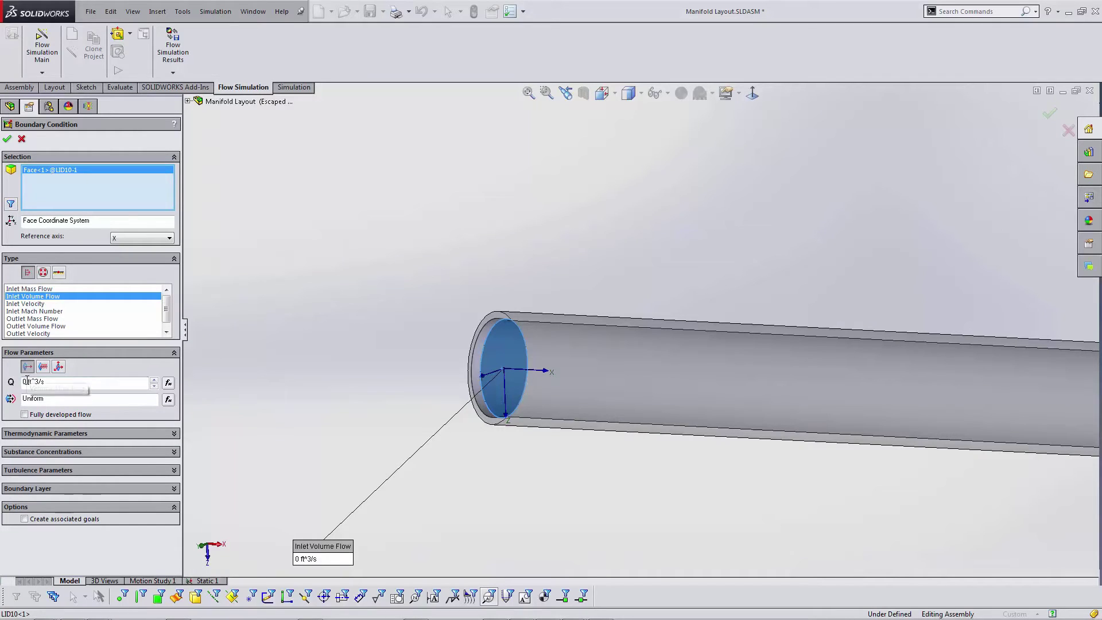
text(34)
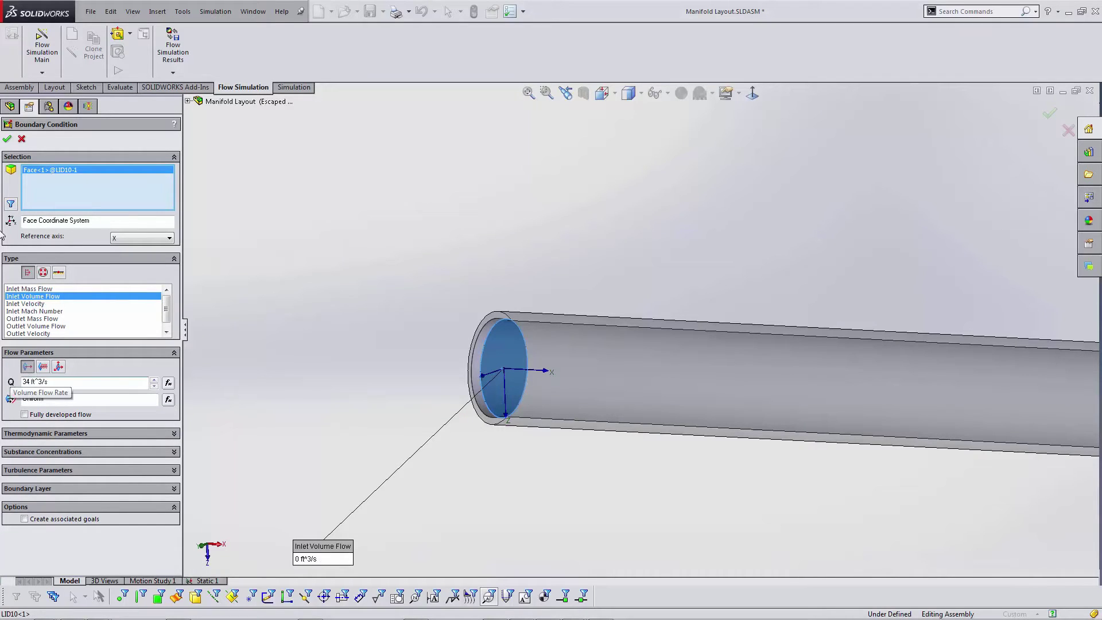
click(8, 139)
scroll(672, 195, up, 10)
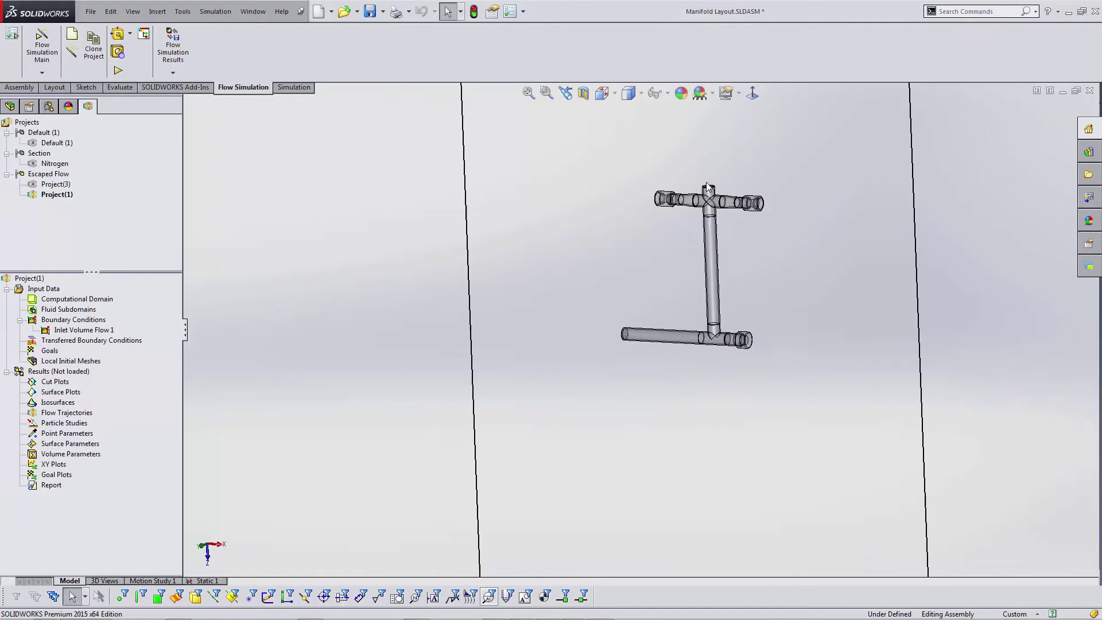
Step: Edit the computational domain, raising its bottom face, moving the left face in and lowering the top
scroll(757, 169, down, 1)
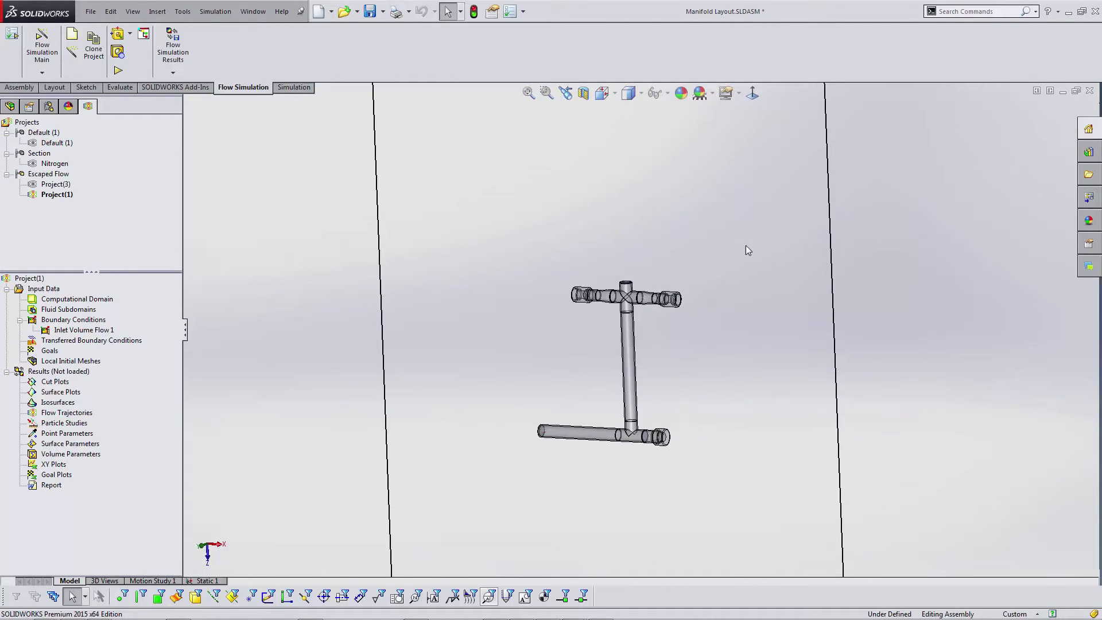
middle_drag(748, 249, 768, 194)
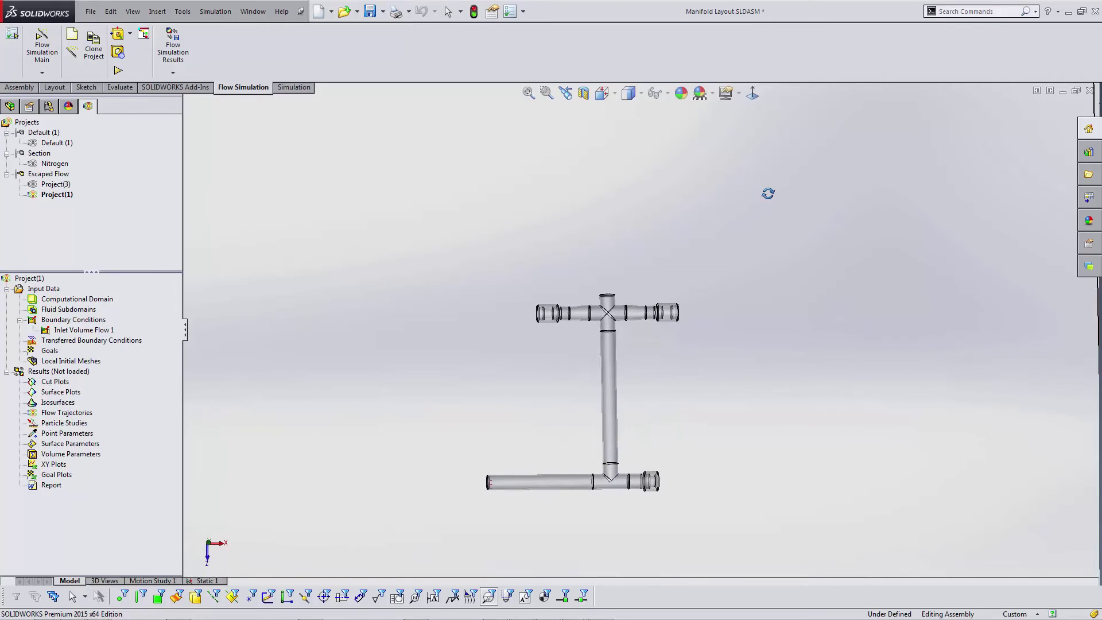
scroll(765, 185, up, 6)
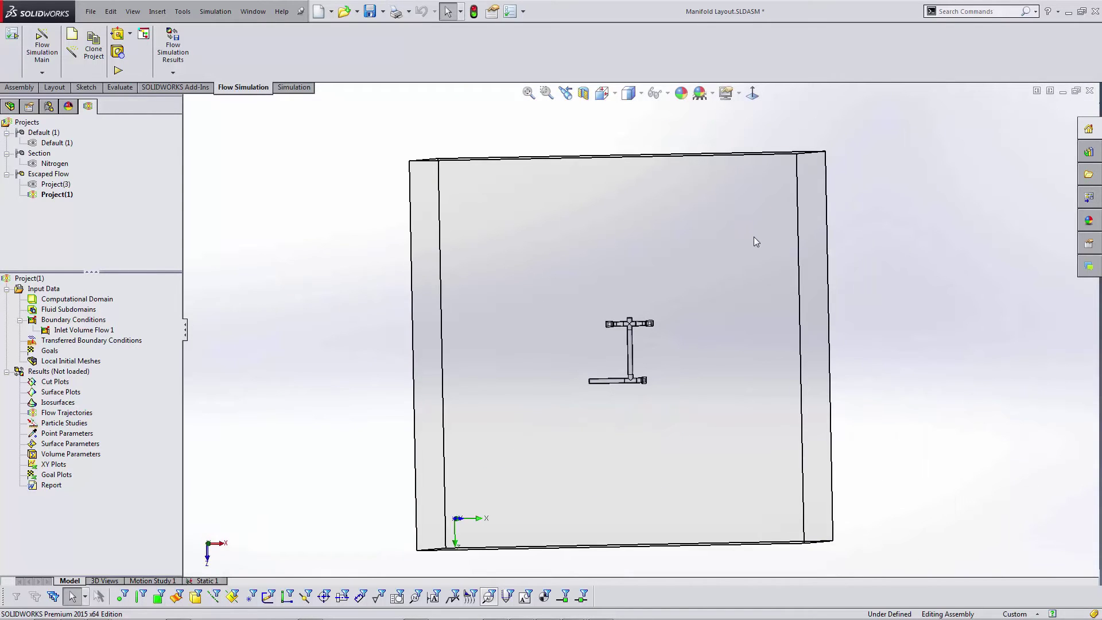
middle_drag(756, 239, 706, 250)
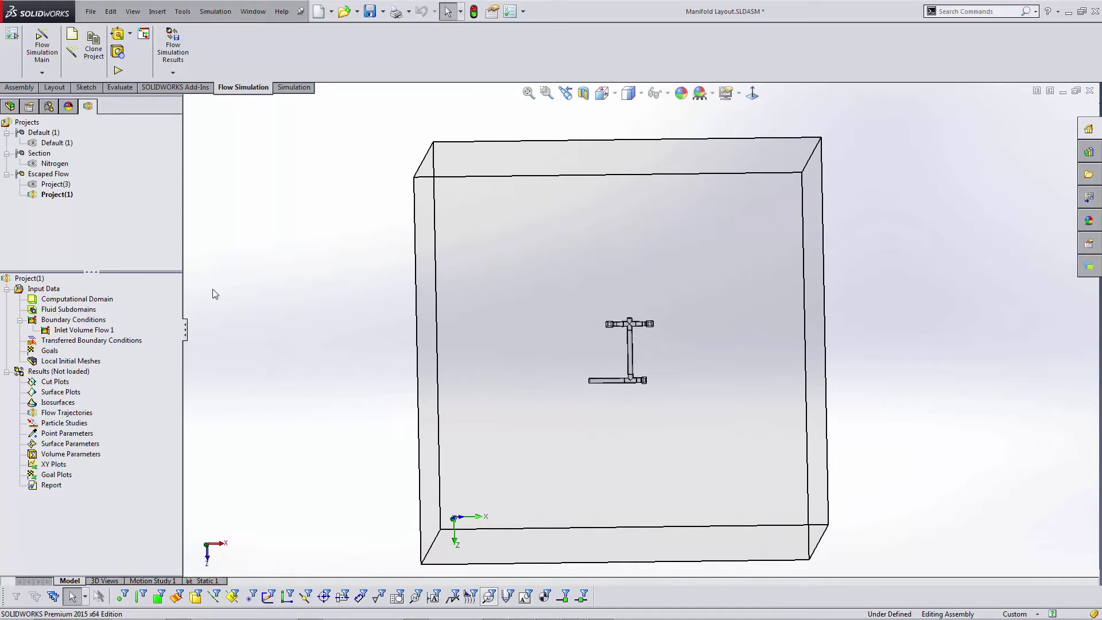
right_click(75, 298)
click(96, 306)
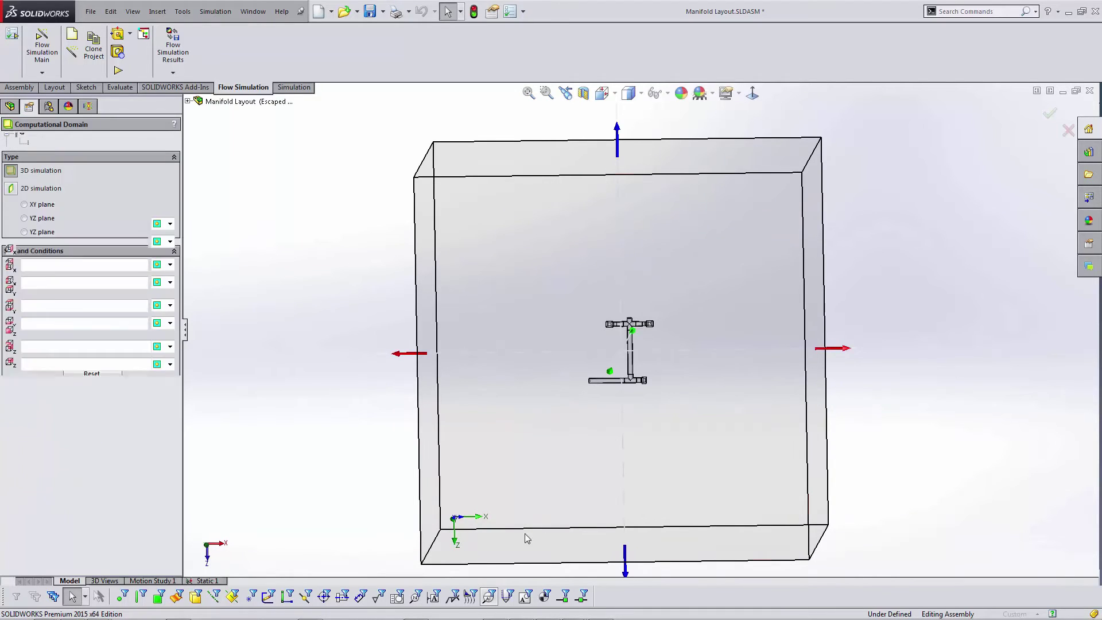
drag(625, 574, 626, 402)
drag(402, 286, 554, 282)
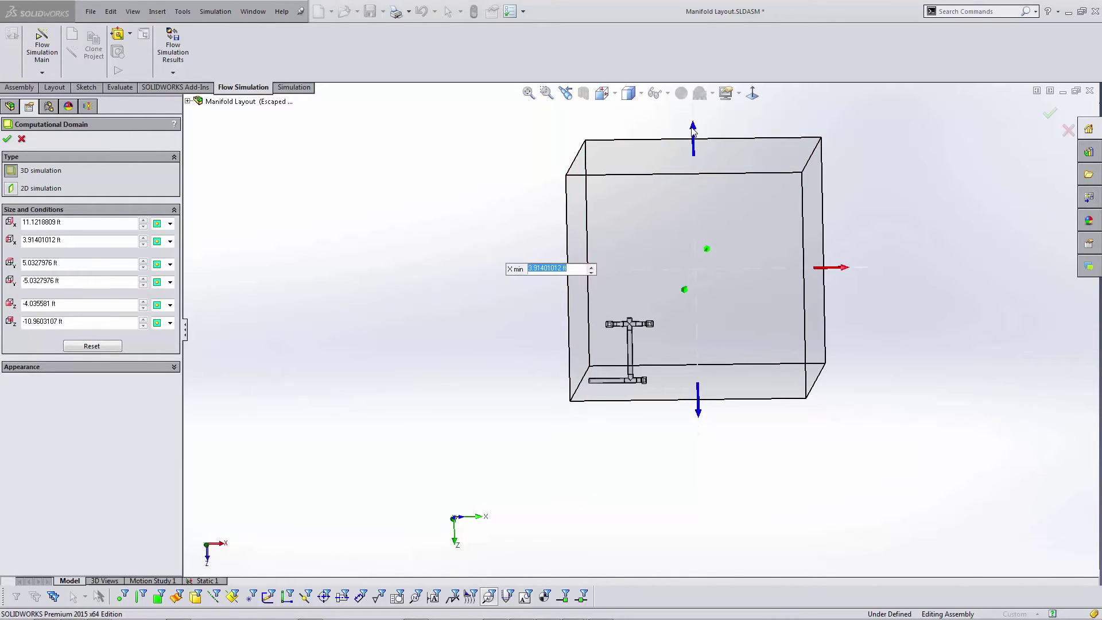
drag(693, 131, 696, 250)
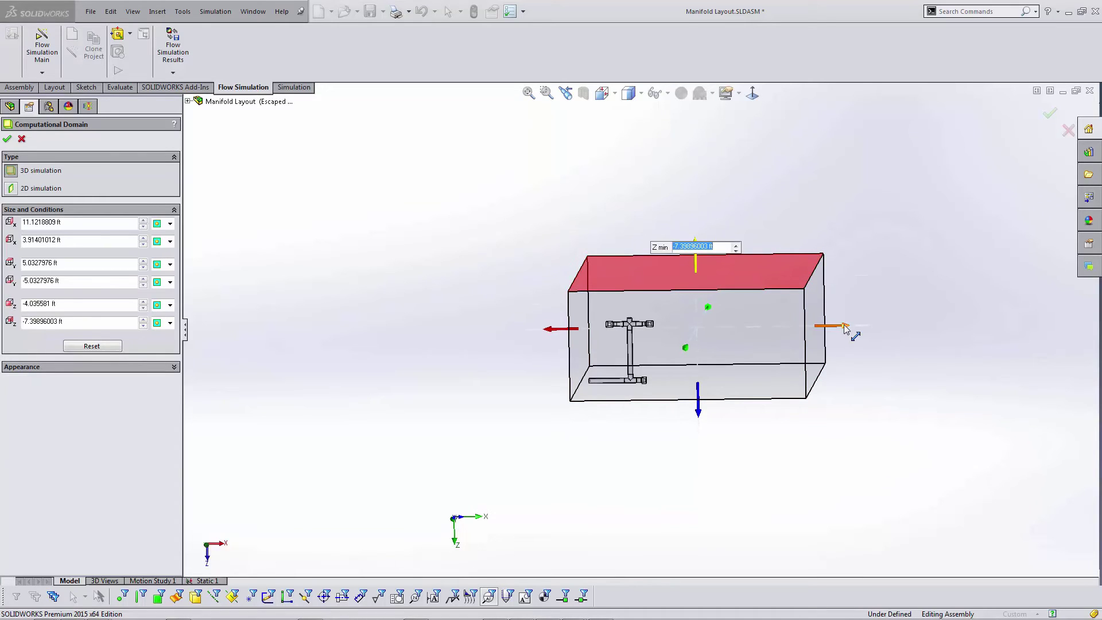
Step: Pull in X max and set Y max to about 1.919 ft and Y min to about -1.094 ft
drag(843, 327, 692, 312)
middle_drag(692, 313, 574, 350)
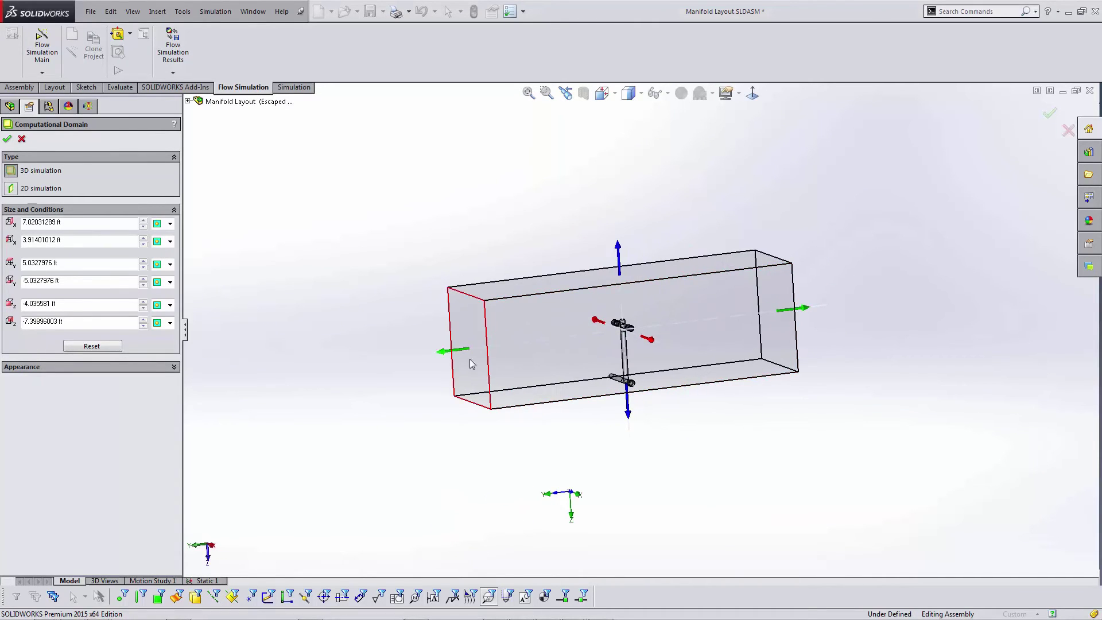
drag(456, 350, 538, 340)
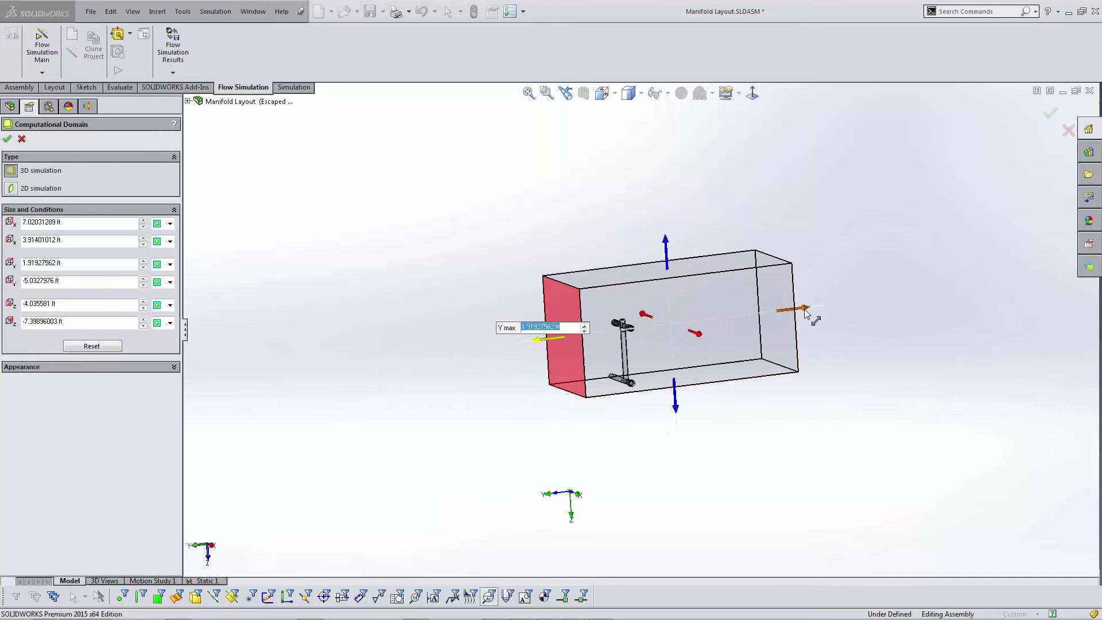
drag(812, 315, 694, 329)
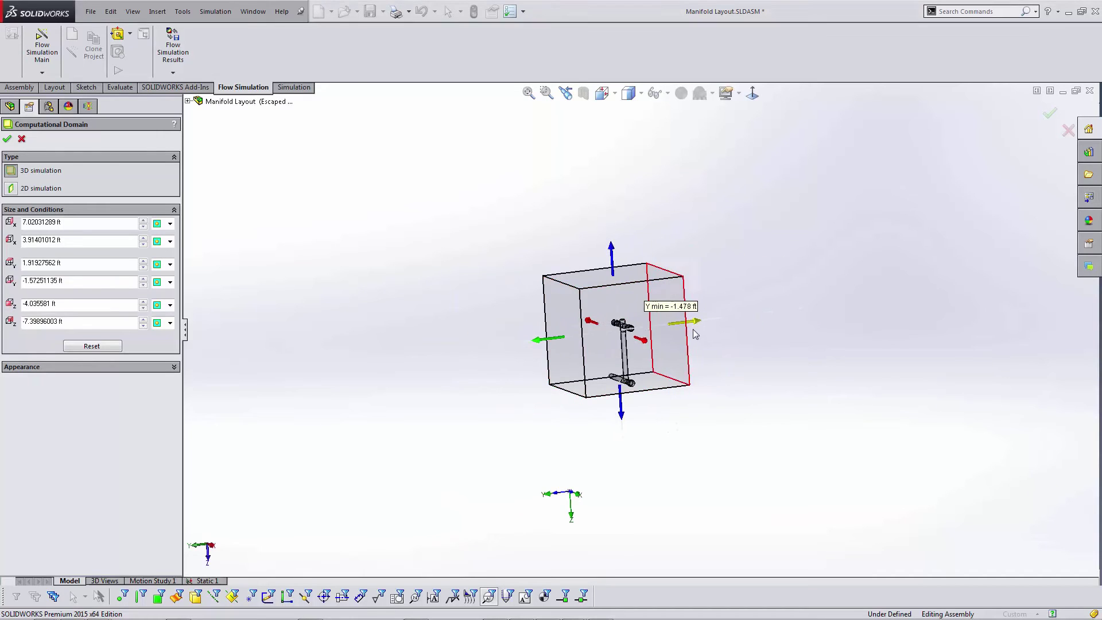
click(7, 138)
Step: Activate Project(3) under Escaped Flow and inspect its Static Pressure 1 boundary condition
middle_drag(425, 323, 628, 308)
scroll(628, 308, down, 4)
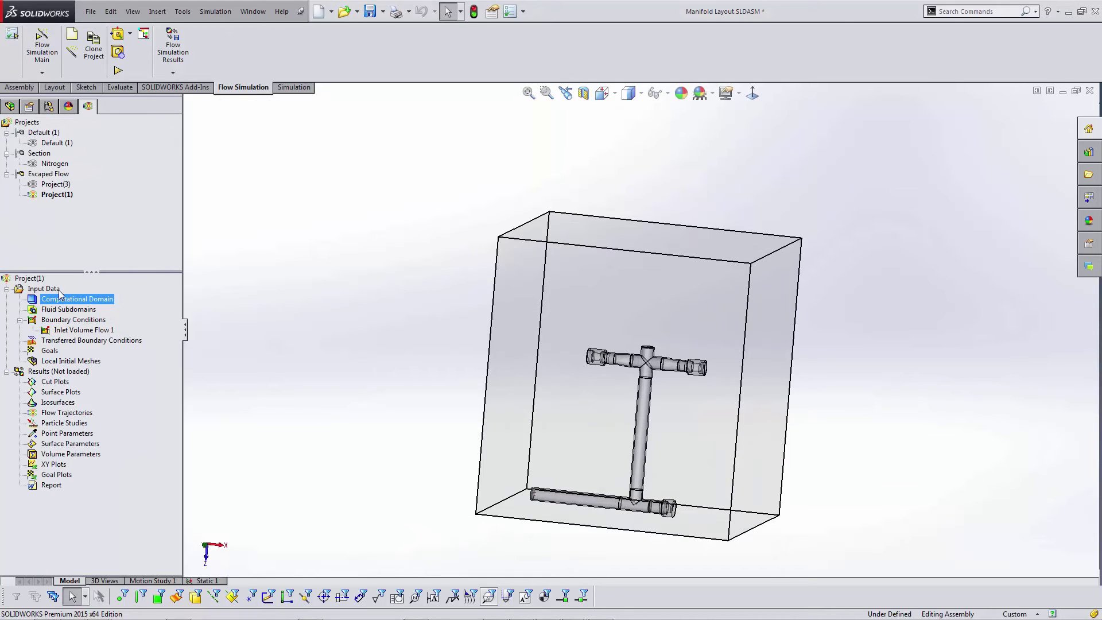
right_click(28, 280)
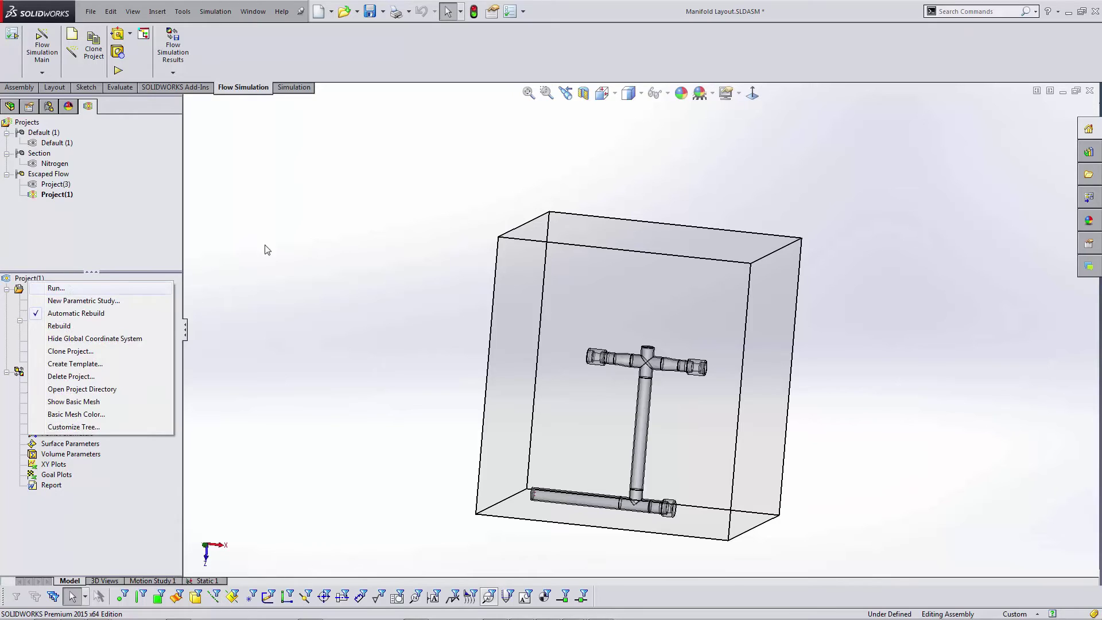
key(Escape)
click(53, 184)
double_click(53, 185)
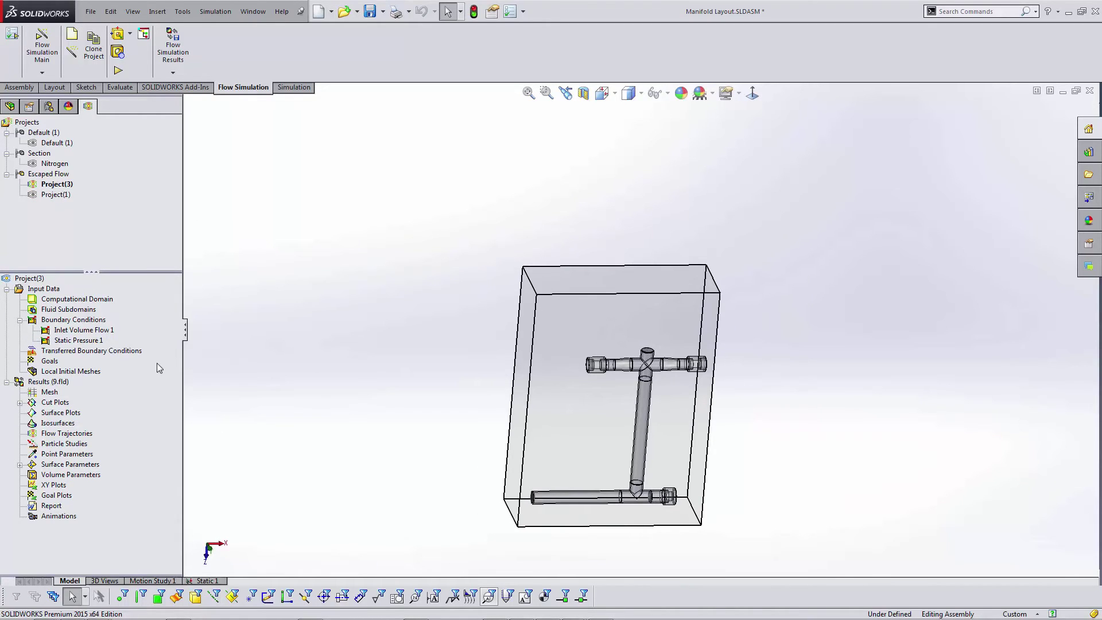
click(80, 341)
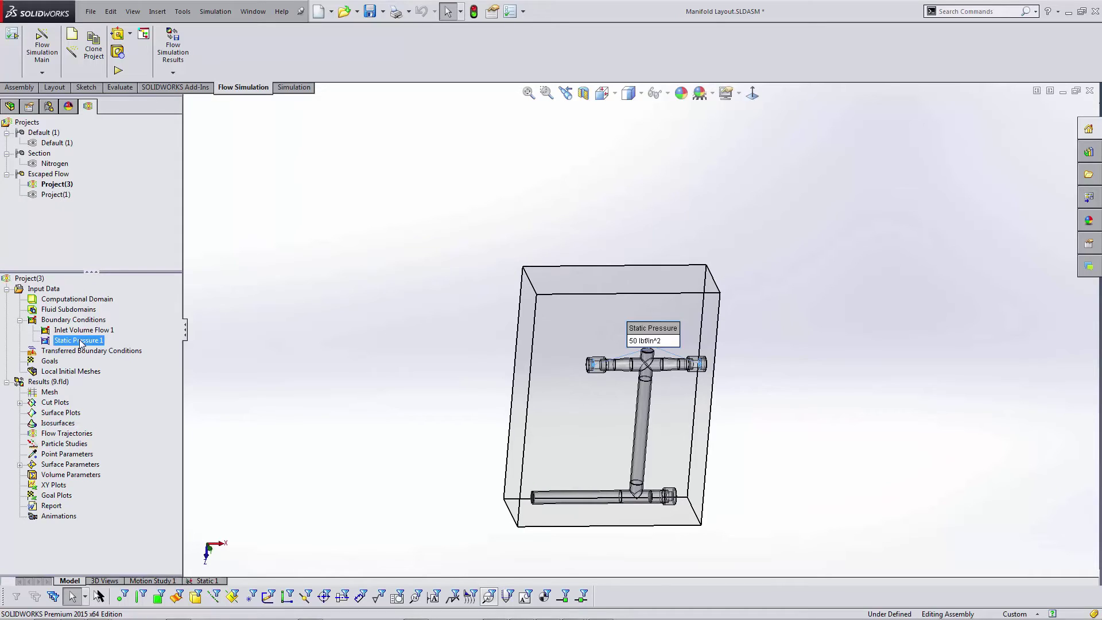
click(334, 367)
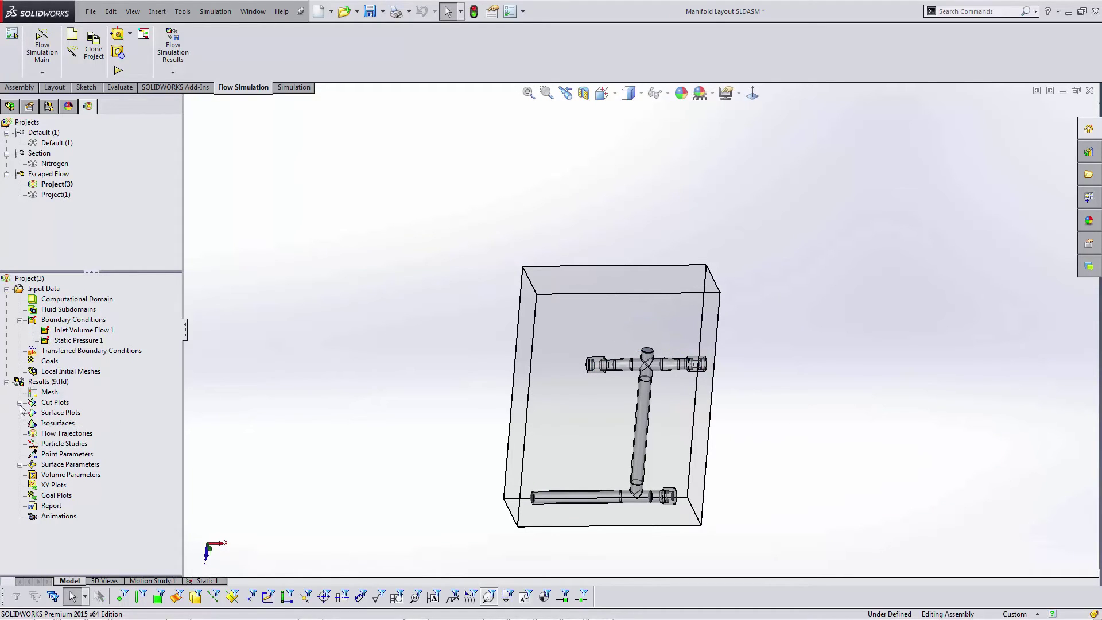
right_click(37, 405)
Step: Insert a Top Plane cut plot of Mass Fraction of Methane and view it straight on
click(52, 411)
click(188, 102)
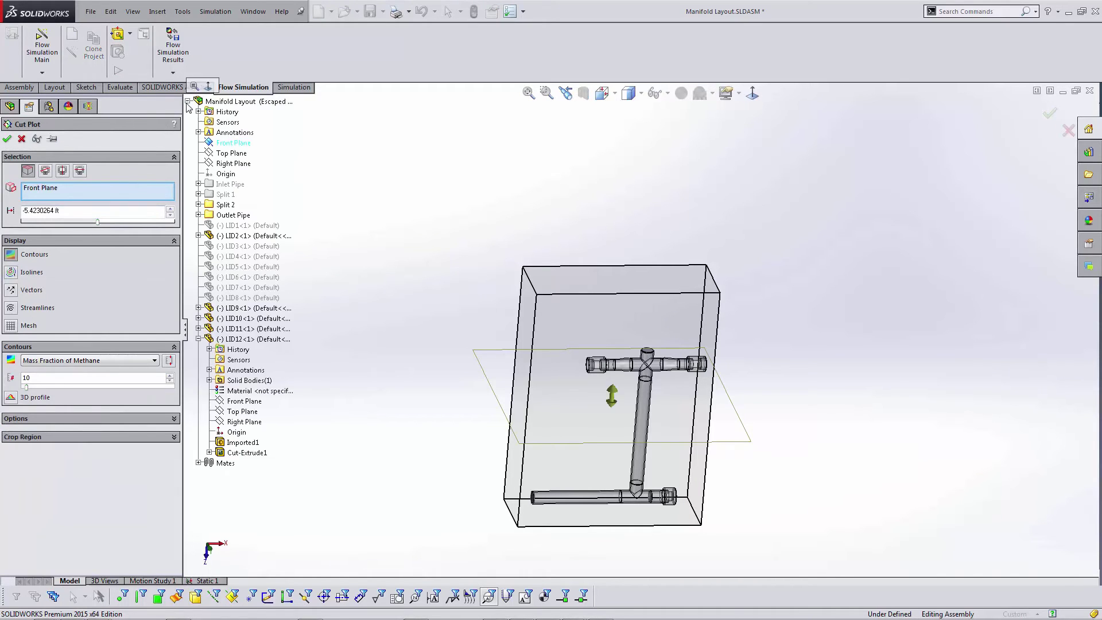
click(231, 154)
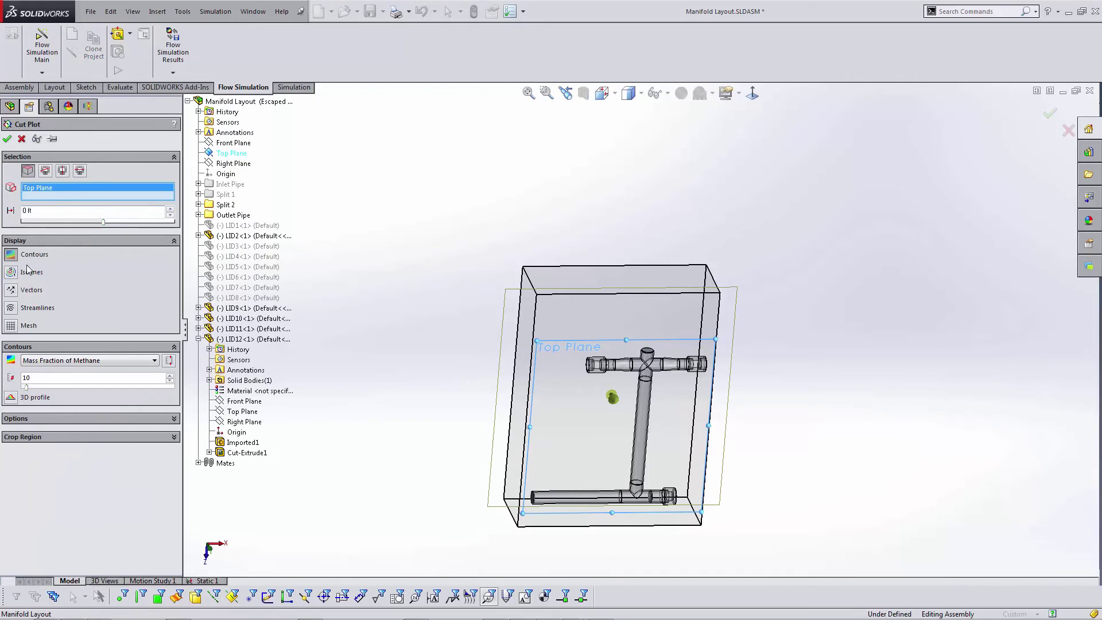
click(54, 361)
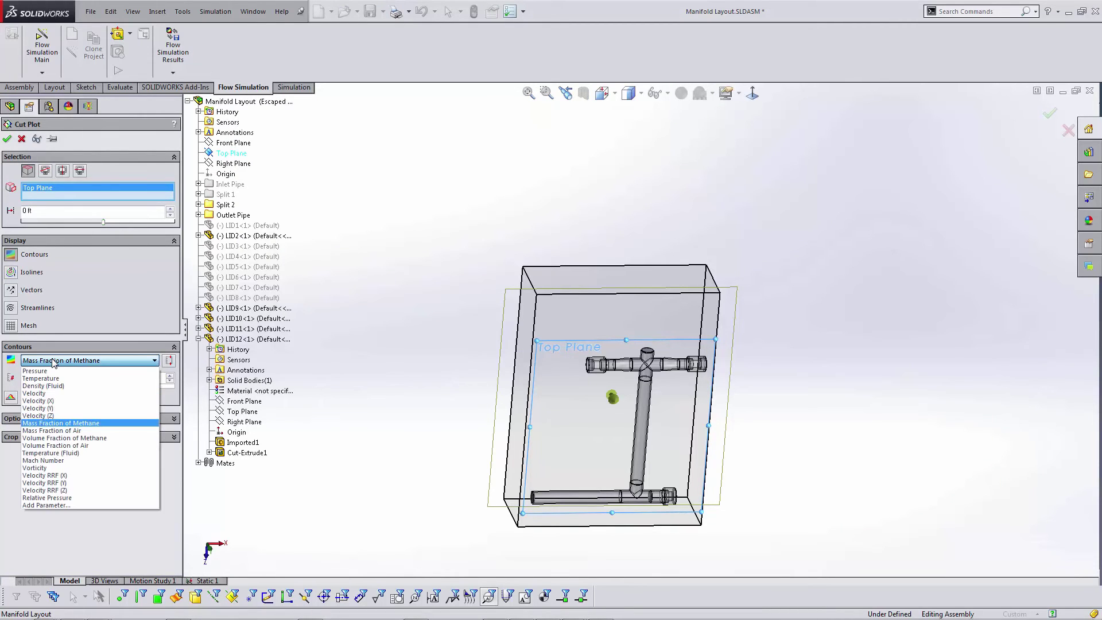
click(53, 362)
click(6, 139)
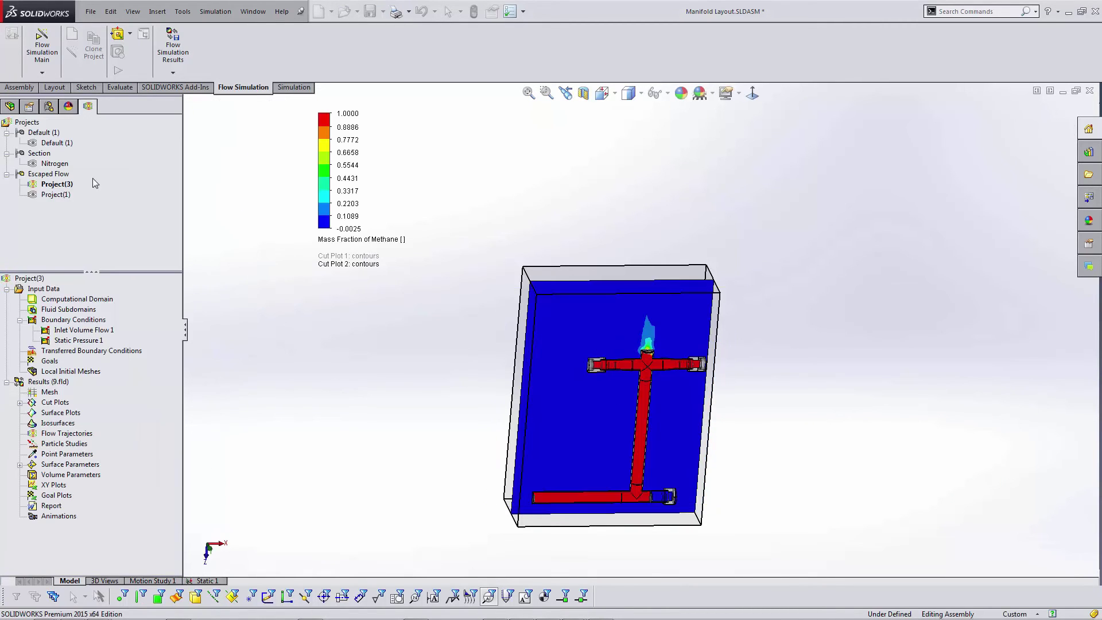
middle_drag(443, 389, 425, 319)
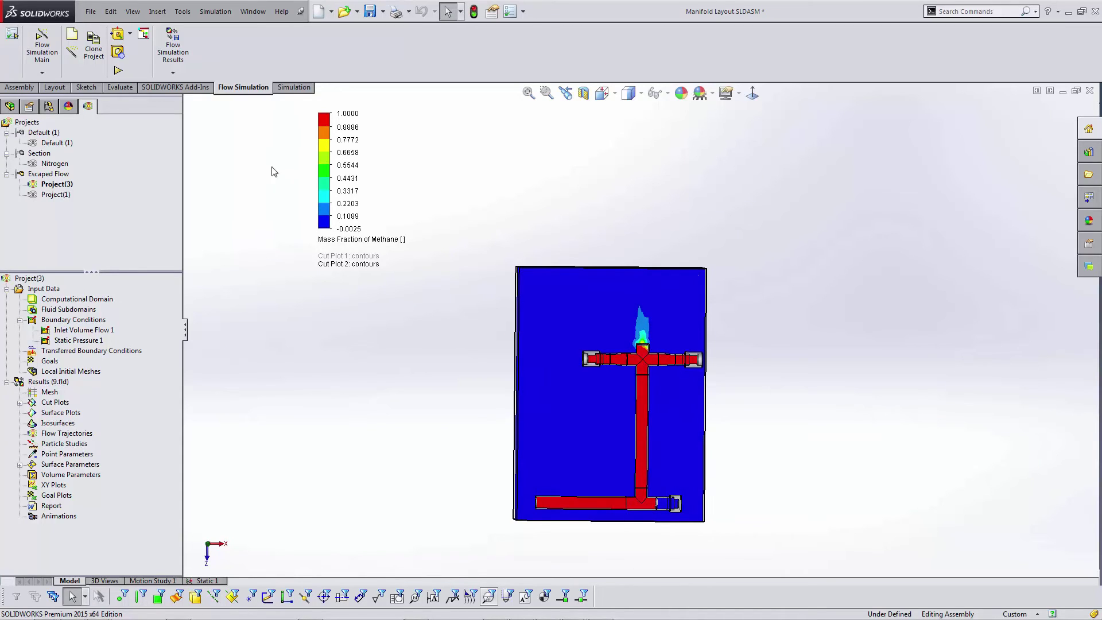
Step: Export the Flow Simulation results to Simulation for the structural study
click(182, 12)
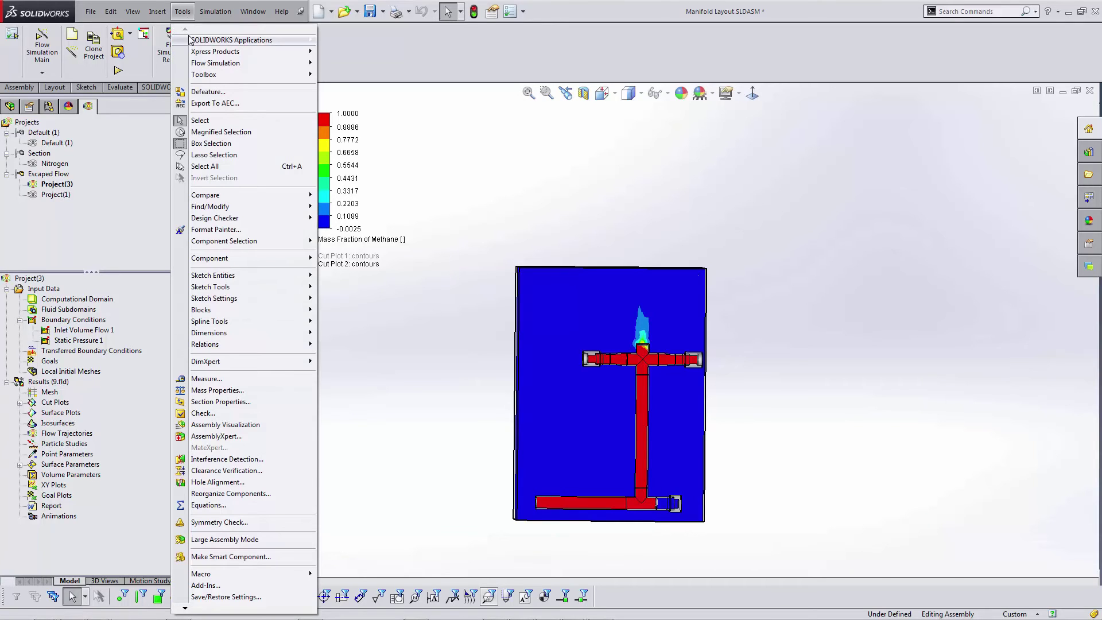
mouse_move(191, 39)
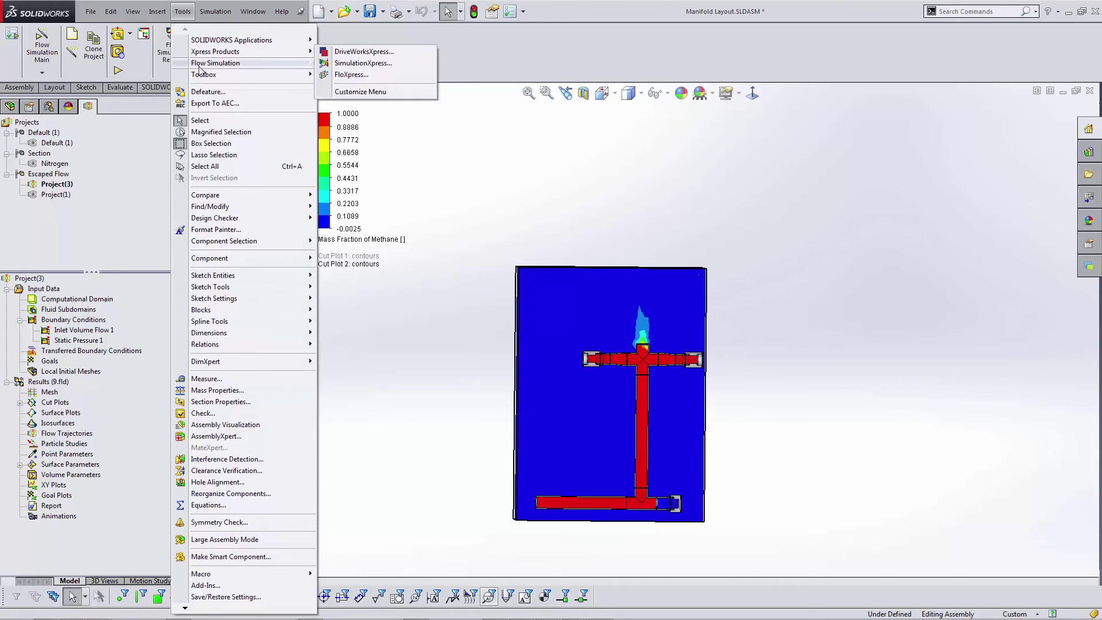
mouse_move(304, 63)
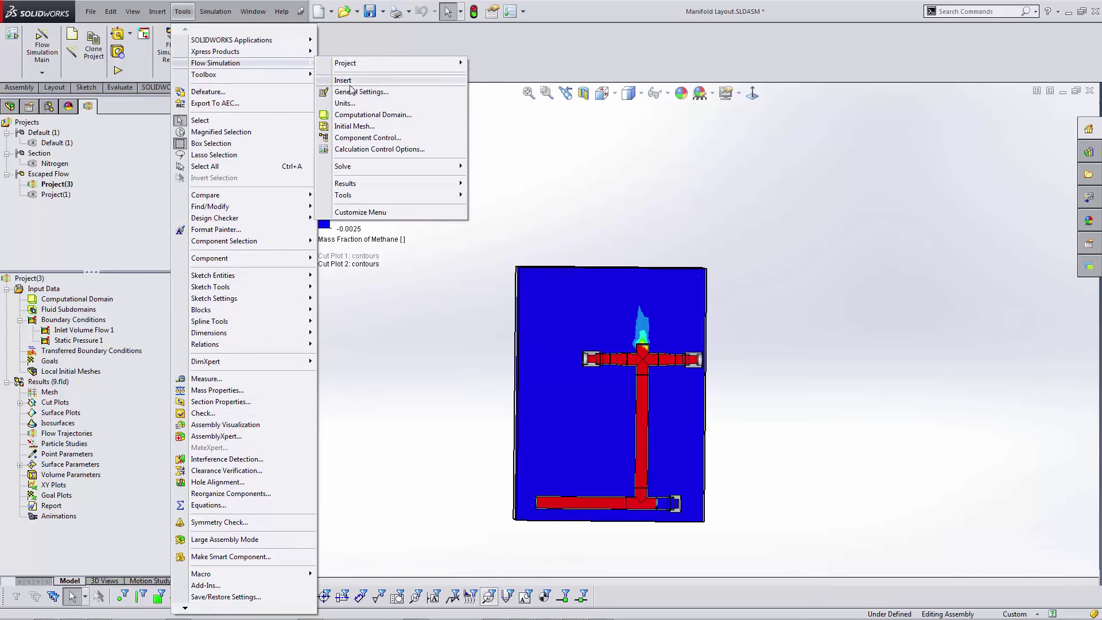
mouse_move(378, 184)
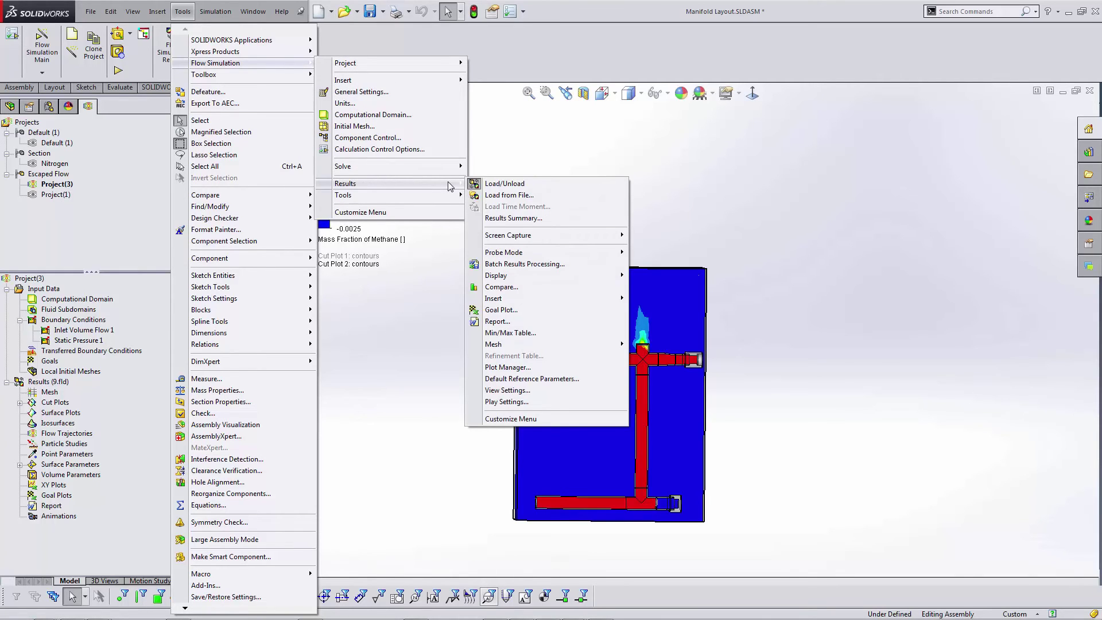
mouse_move(450, 201)
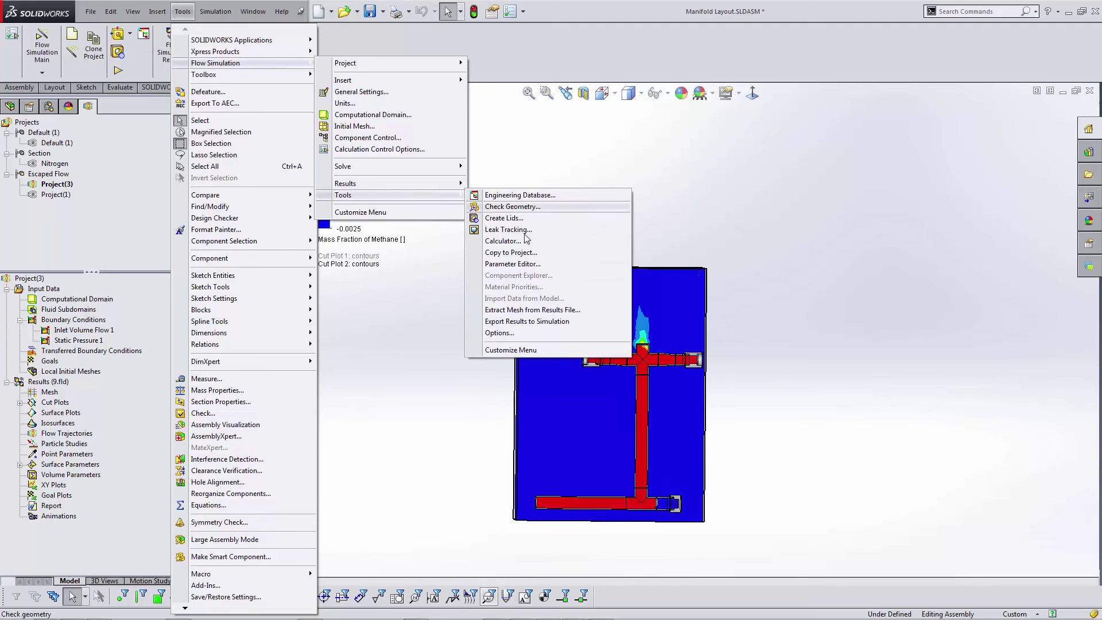
click(584, 325)
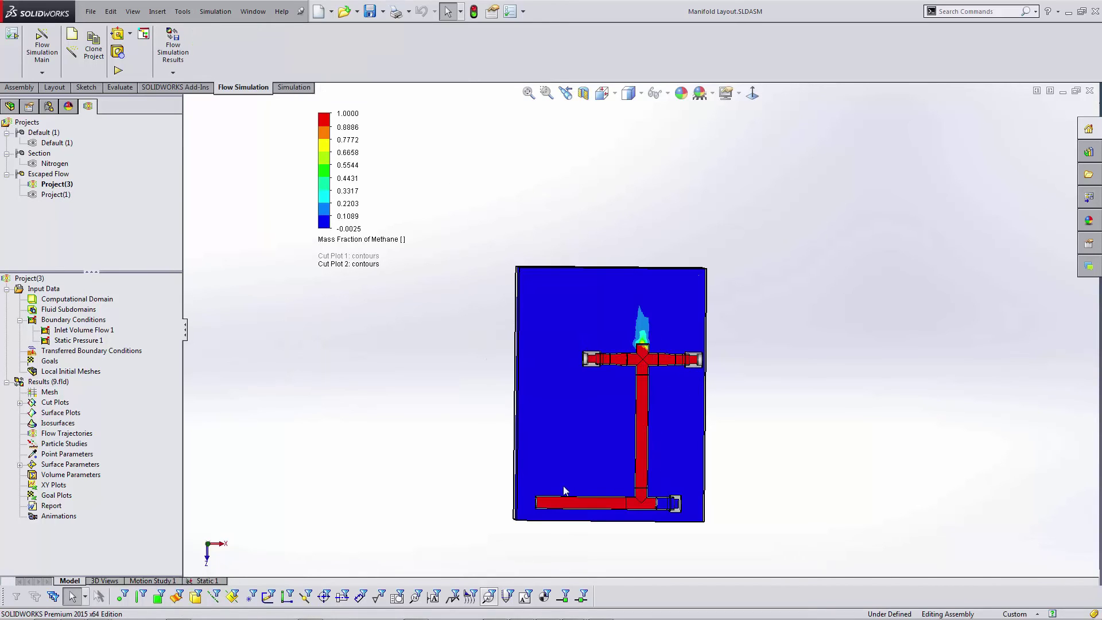
Step: Open the Static 1 study and review its Flow/Thermal Effects fluid pressure import settings
click(293, 87)
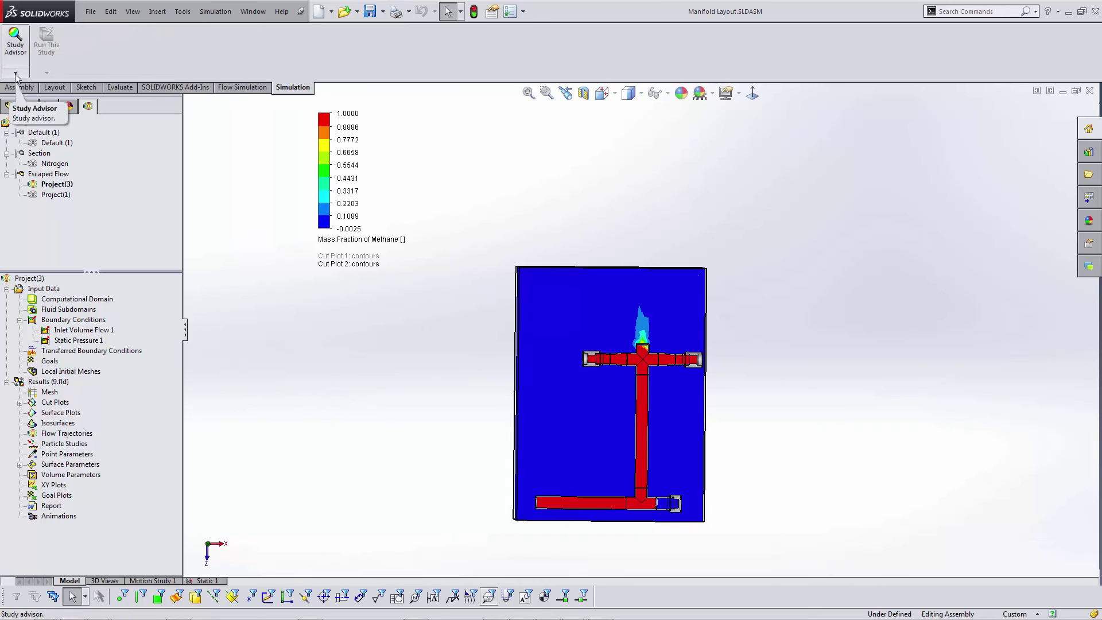
click(209, 581)
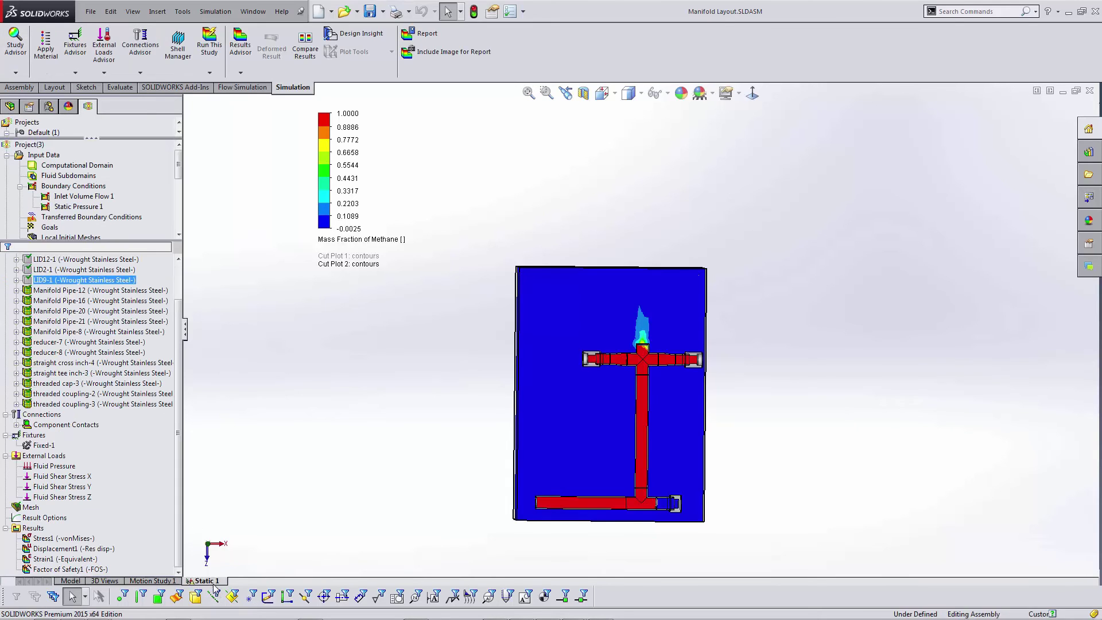
scroll(91, 356, up, 2)
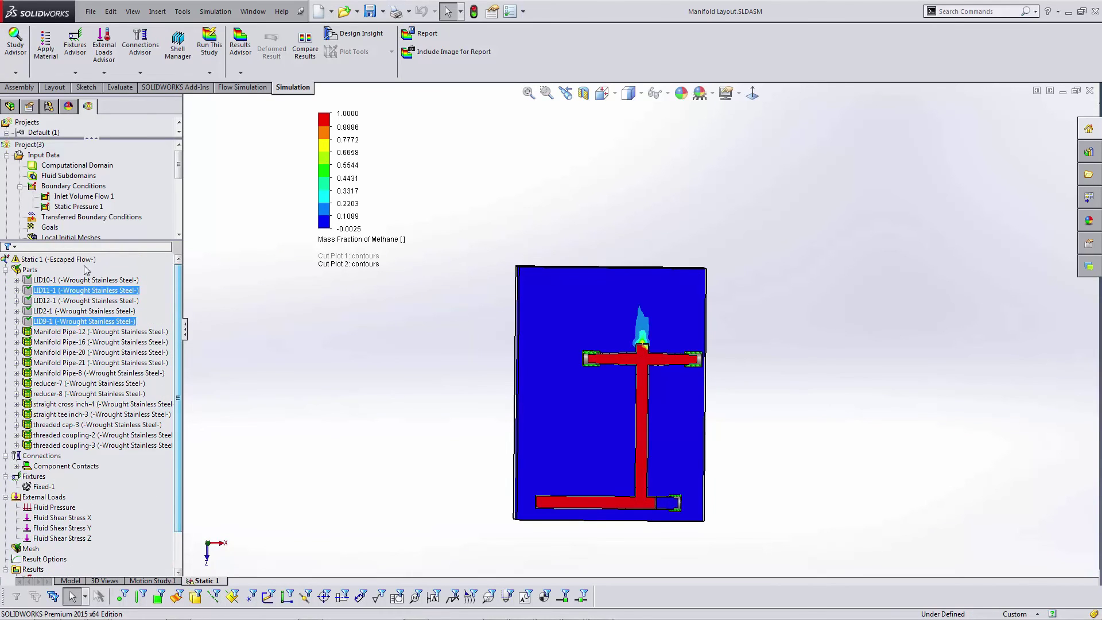
right_click(74, 260)
click(111, 388)
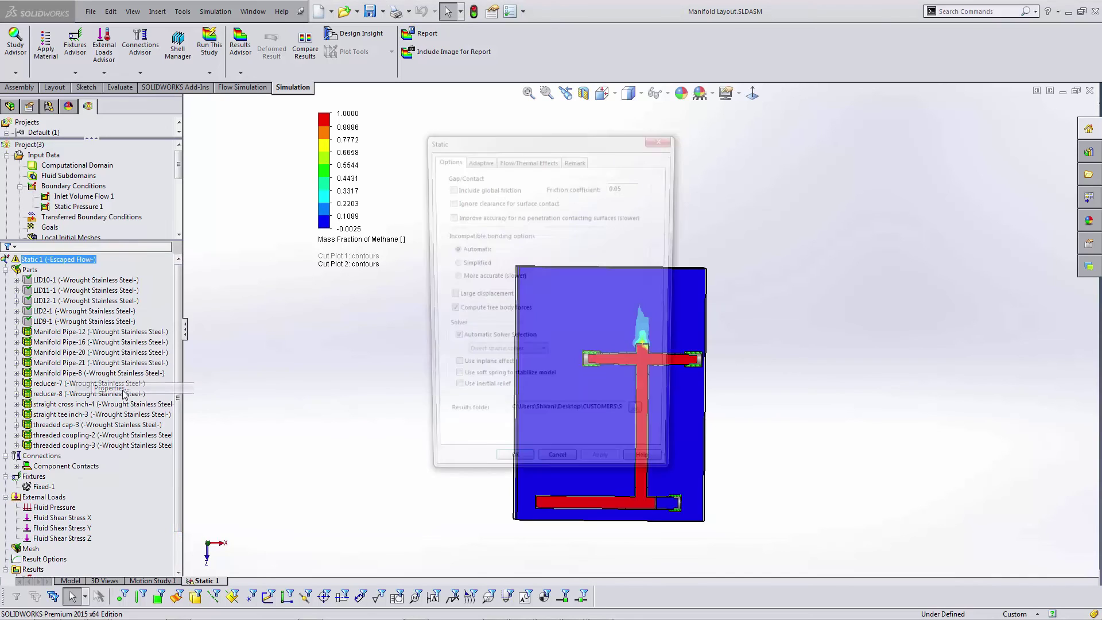
click(519, 161)
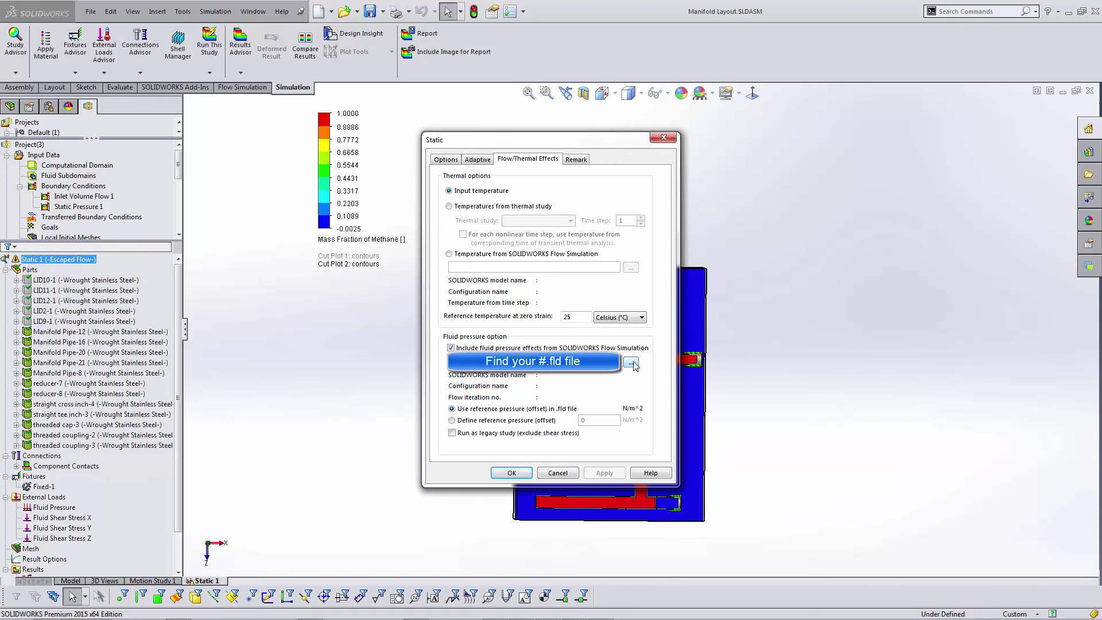
click(558, 473)
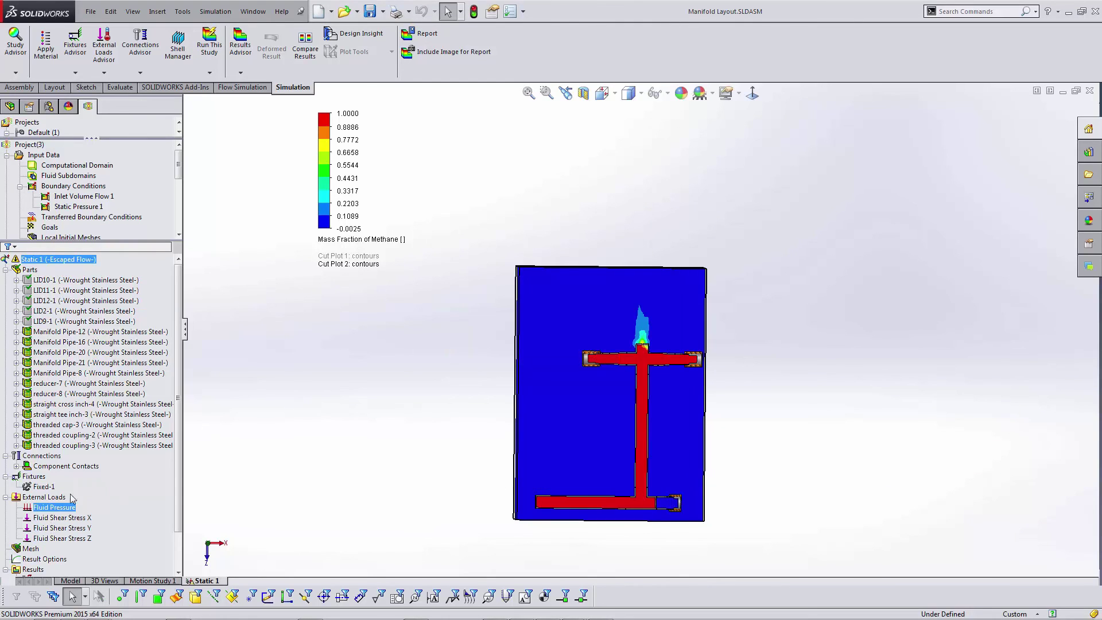
Step: Display the Stress1 von Mises plot and animate the manifold's deformation
scroll(181, 386, down, 3)
click(44, 446)
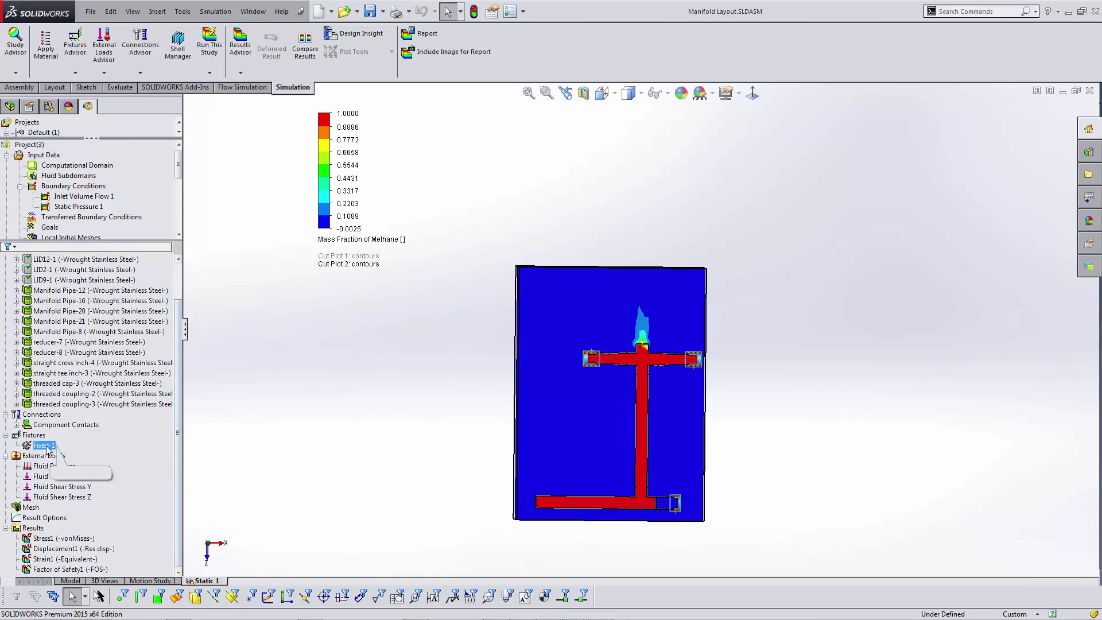
double_click(63, 539)
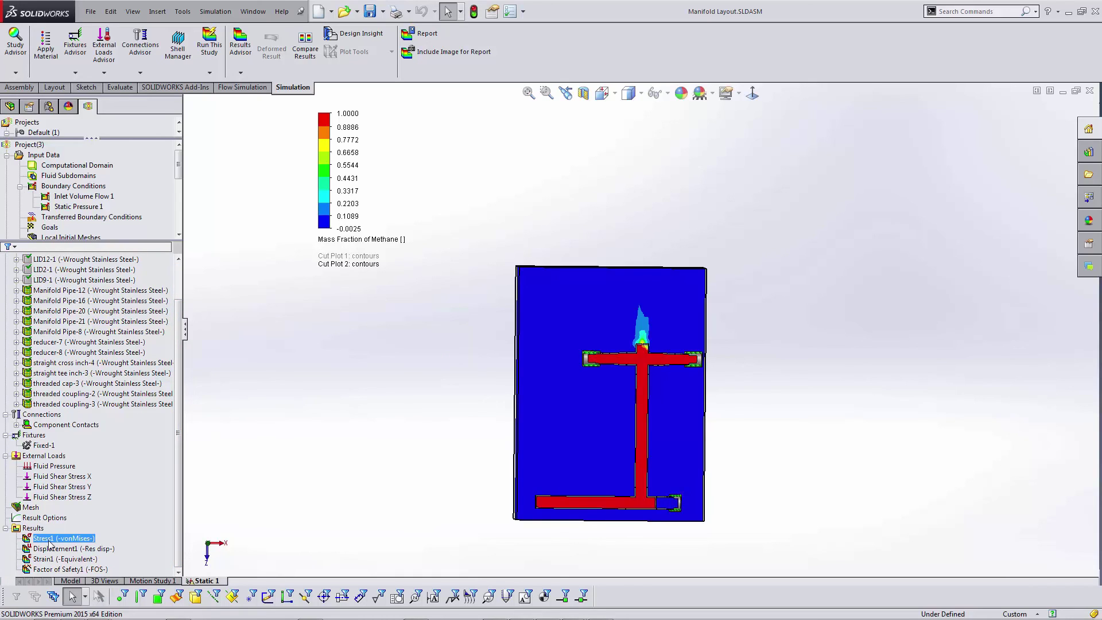
right_click(32, 539)
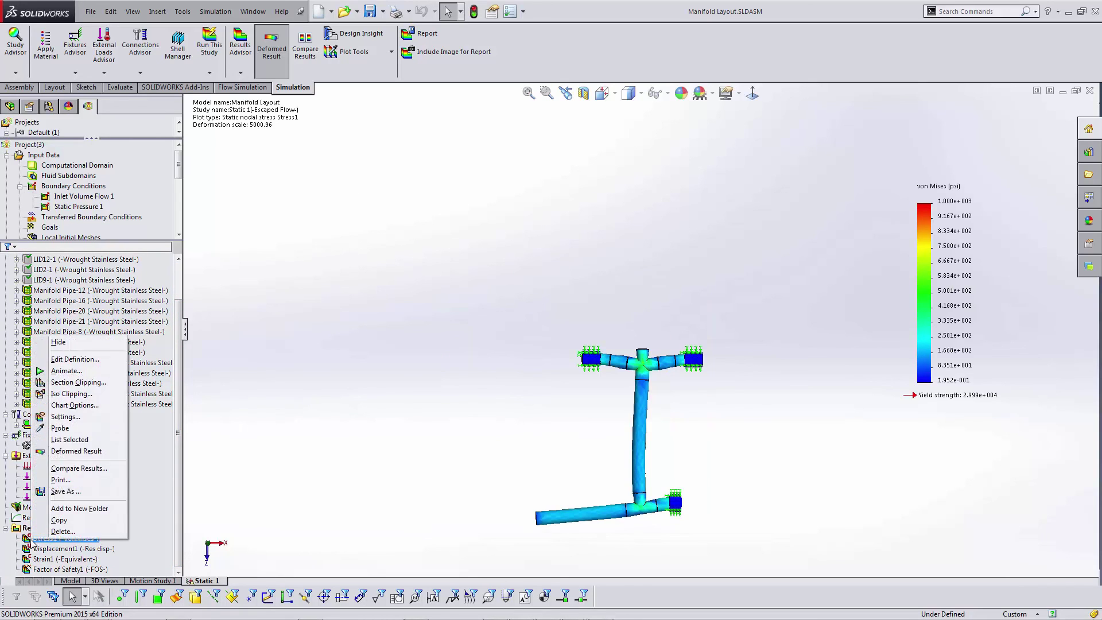
click(75, 379)
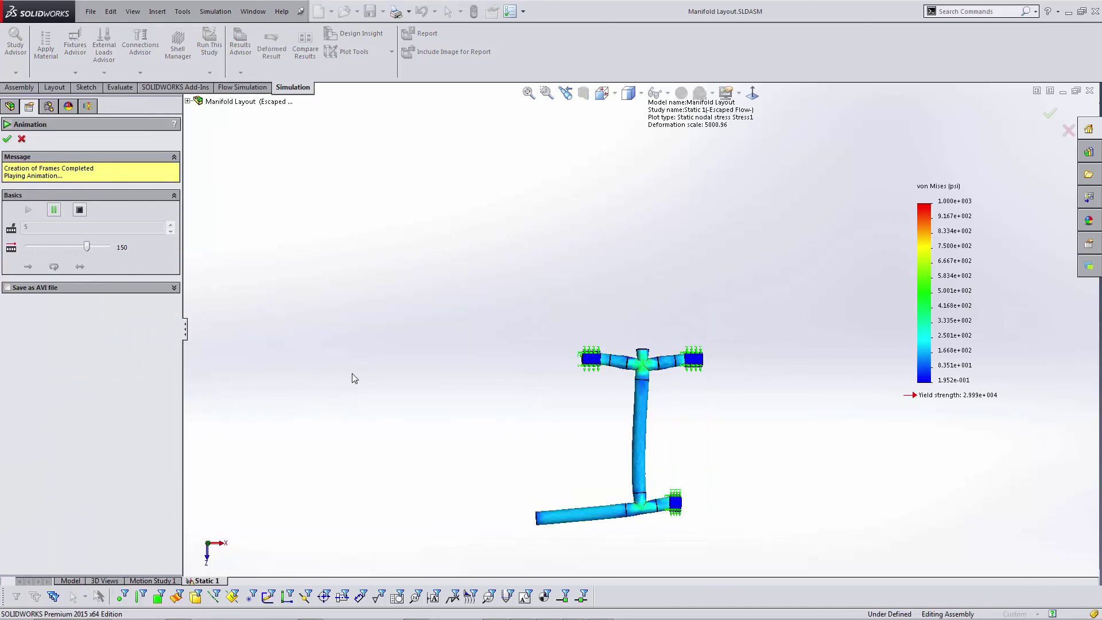